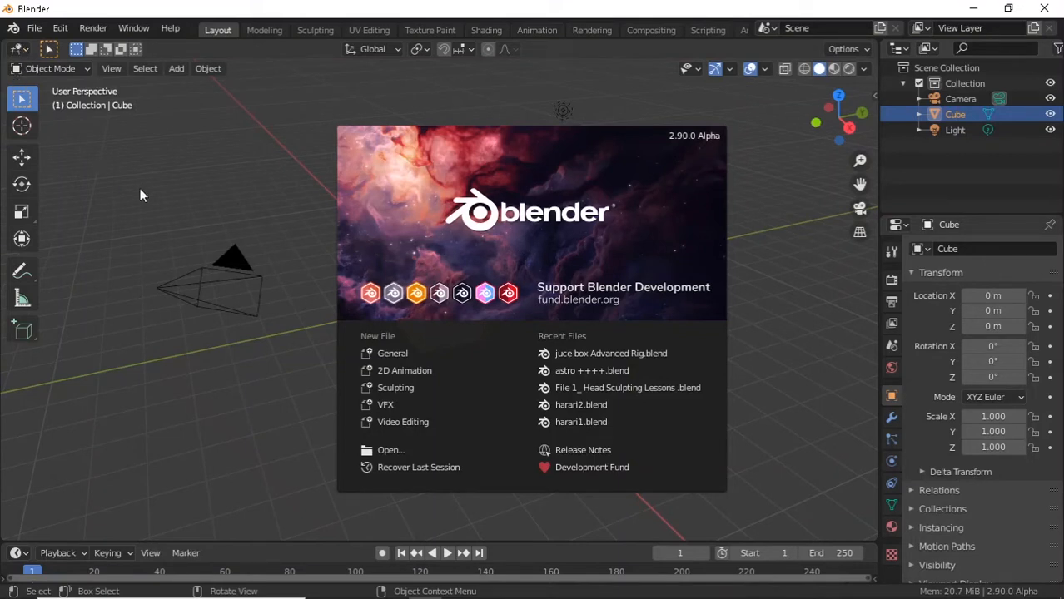
Dismiss the splash screen and look over the default cube and its modifier properties
{"action": "left_click", "coordinate": [216, 193]}
{"action": "left_click", "coordinate": [277, 171]}
{"action": "middle_click_drag", "start_coordinate": [277, 170], "coordinate": [553, 269]}
{"action": "scroll", "coordinate": [524, 291], "scroll_direction": "up", "scroll_amount": 4}
{"action": "left_click", "coordinate": [496, 316]}
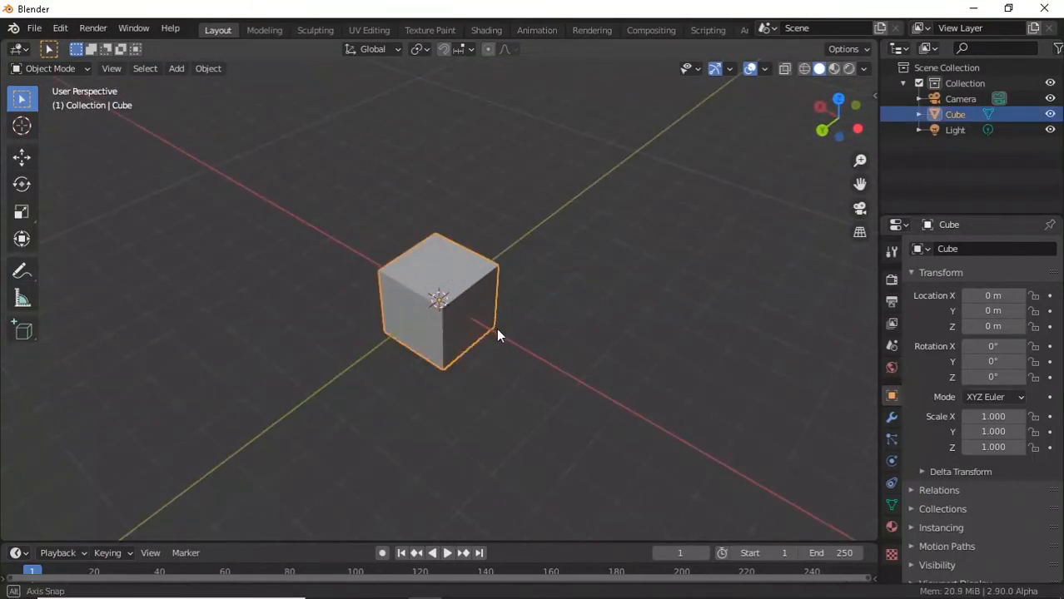
{"action": "middle_click_drag", "start_coordinate": [499, 333], "coordinate": [522, 309]}
{"action": "scroll", "coordinate": [522, 309], "scroll_direction": "up", "scroll_amount": 2}
{"action": "left_click", "coordinate": [891, 418]}
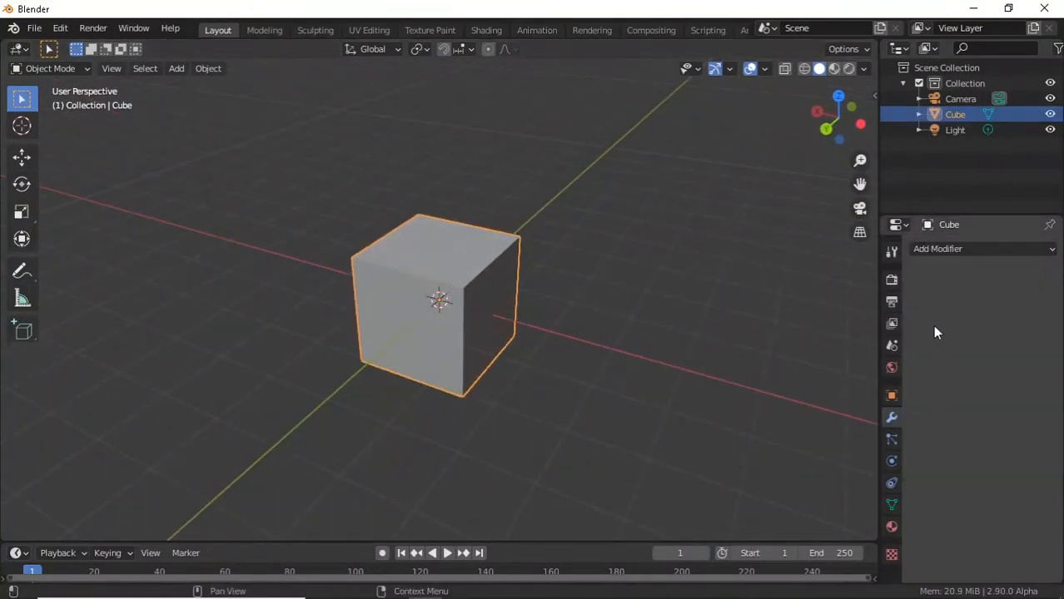
{"action": "left_click", "coordinate": [940, 250]}
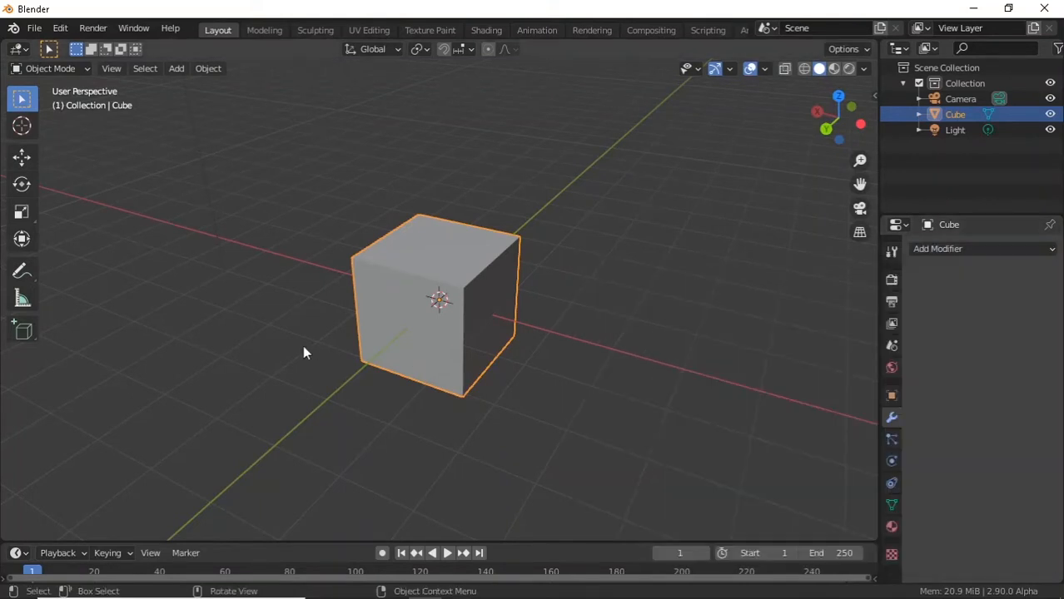
Delete the default cube from the scene
{"action": "middle_click_drag", "start_coordinate": [401, 261], "coordinate": [645, 268]}
{"action": "scroll", "coordinate": [555, 283], "scroll_direction": "down", "scroll_amount": 5}
{"action": "middle_click_drag", "start_coordinate": [556, 283], "coordinate": [540, 300]}
{"action": "scroll", "coordinate": [399, 302], "scroll_direction": "up", "scroll_amount": 5}
{"action": "scroll", "coordinate": [316, 311], "scroll_direction": "down", "scroll_amount": 4}
{"action": "middle_click_drag", "start_coordinate": [258, 302], "coordinate": [450, 288]}
{"action": "scroll", "coordinate": [311, 311], "scroll_direction": "up", "scroll_amount": 4}
{"action": "key", "text": "x"}
{"action": "left_click", "coordinate": [461, 306]}
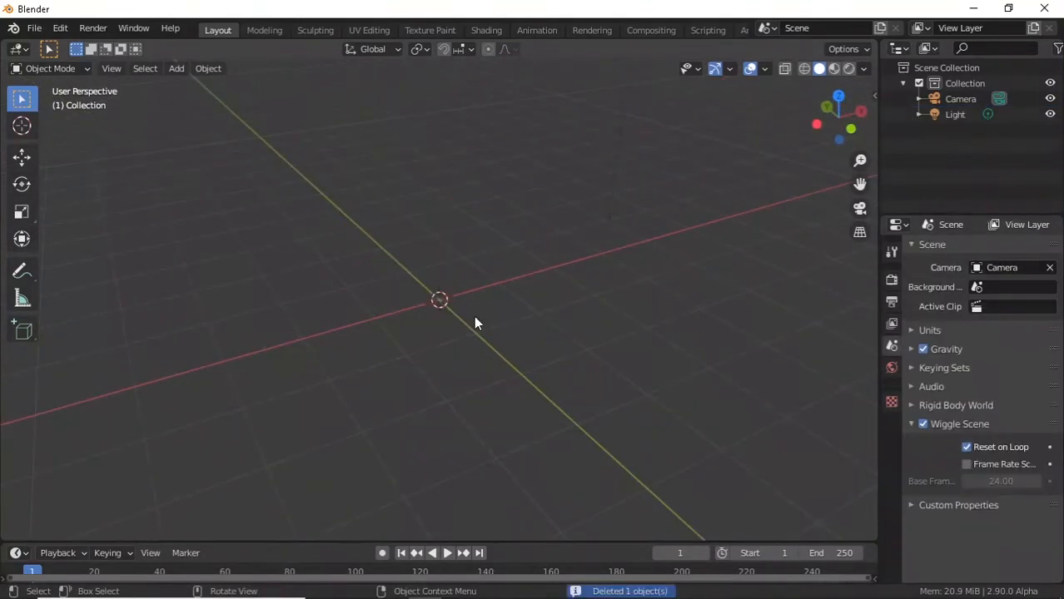
Add a Monkey mesh at the world origin
{"action": "key", "text": "shift+a"}
{"action": "mouse_move", "coordinate": [465, 278]}
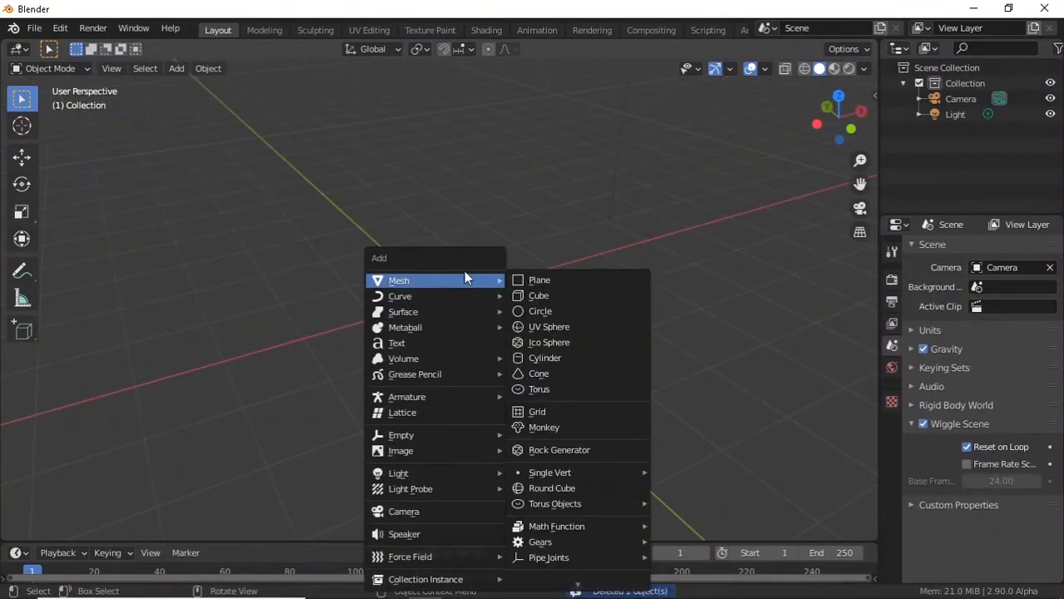
{"action": "left_click", "coordinate": [539, 427]}
{"action": "scroll", "coordinate": [440, 325], "scroll_direction": "down", "scroll_amount": 2}
{"action": "scroll", "coordinate": [582, 304], "scroll_direction": "up", "scroll_amount": 3}
{"action": "middle_click_drag", "start_coordinate": [440, 325], "coordinate": [468, 301]}
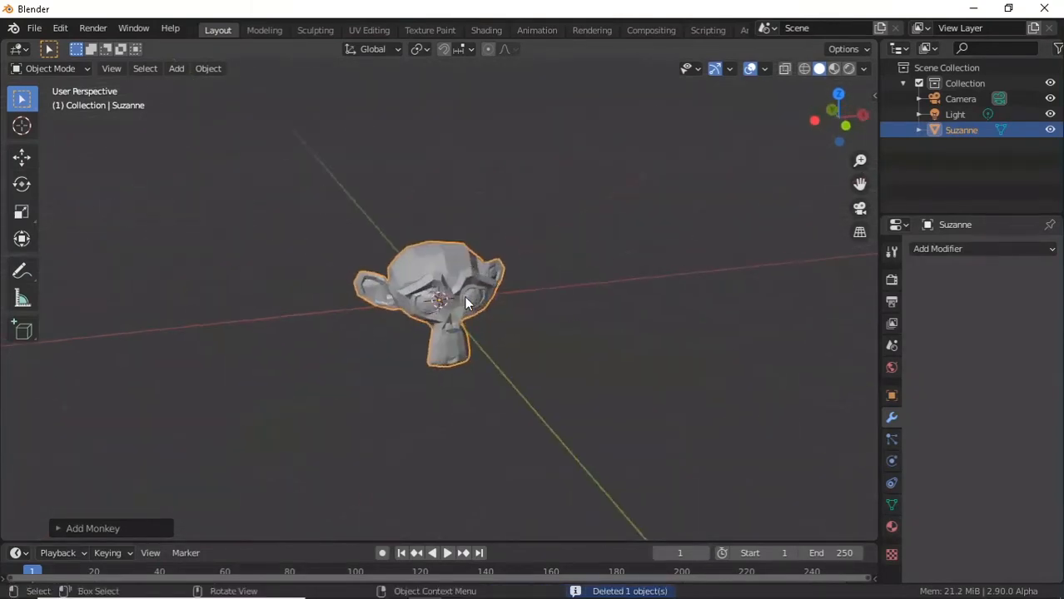
Add a Plane mesh at the world origin, where the monkey head stands
{"action": "scroll", "coordinate": [469, 303], "scroll_direction": "up", "scroll_amount": 3}
{"action": "scroll", "coordinate": [443, 319], "scroll_direction": "up", "scroll_amount": 3}
{"action": "middle_click_drag", "start_coordinate": [587, 320], "coordinate": [436, 241]}
{"action": "scroll", "coordinate": [432, 302], "scroll_direction": "down", "scroll_amount": 2}
{"action": "key", "text": "shift+a"}
{"action": "mouse_move", "coordinate": [454, 280]}
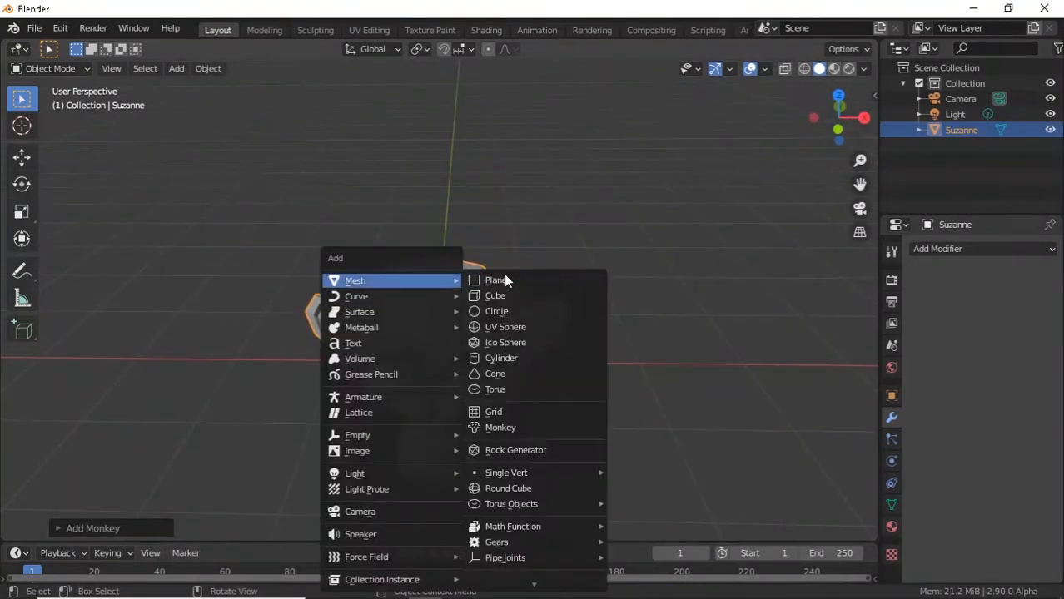
{"action": "left_click", "coordinate": [504, 280]}
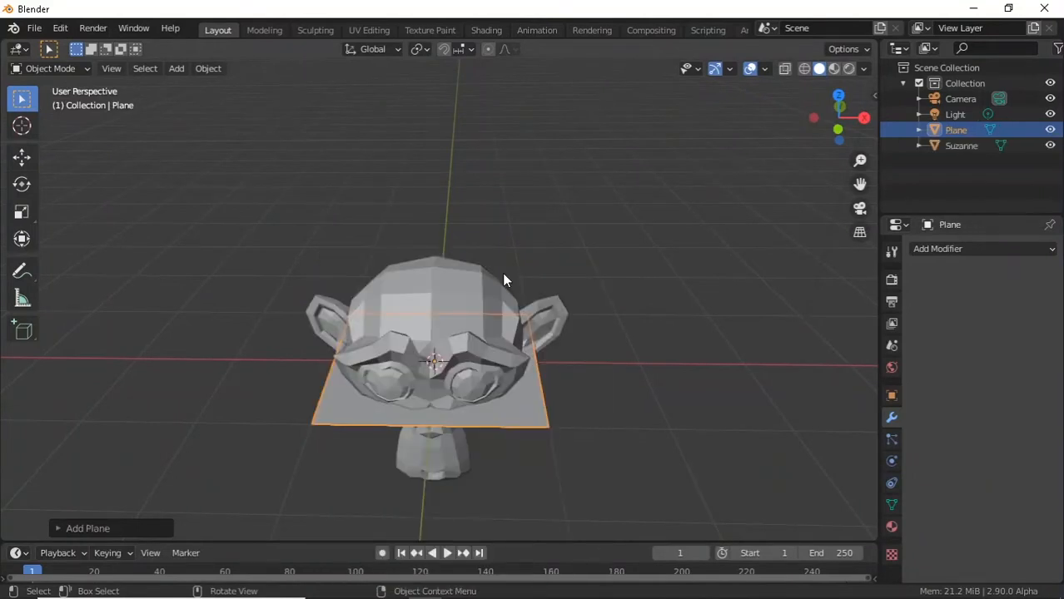
Move the plane up so that it hovers well above the monkey head
{"action": "scroll", "coordinate": [504, 280], "scroll_direction": "down", "scroll_amount": 3}
{"action": "middle_click_drag", "start_coordinate": [535, 259], "coordinate": [513, 287]}
{"action": "key", "text": "g"}
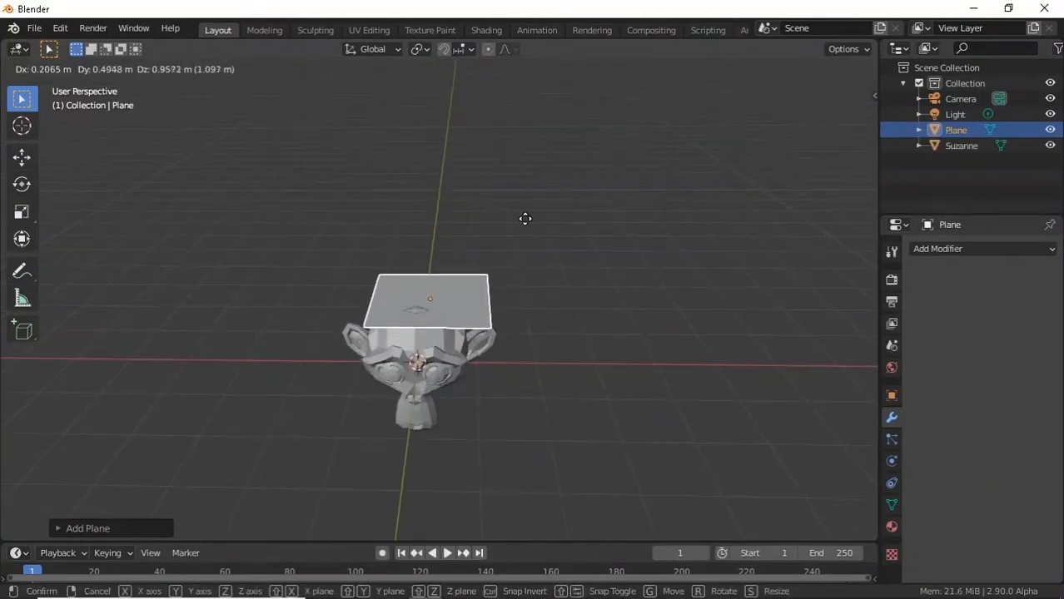
{"action": "left_click", "coordinate": [526, 112]}
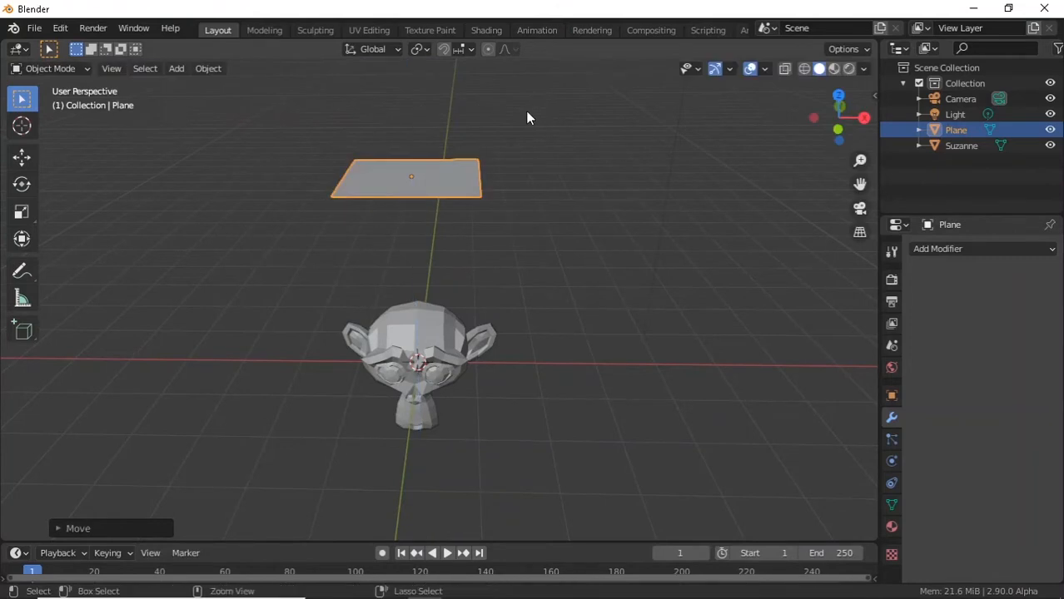
{"action": "key", "text": "ctrl+s"}
{"action": "left_click", "coordinate": [917, 87]}
Scale up the plane's whole mesh in Edit Mode until it is far wider than the monkey head
{"action": "key", "text": "Tab"}
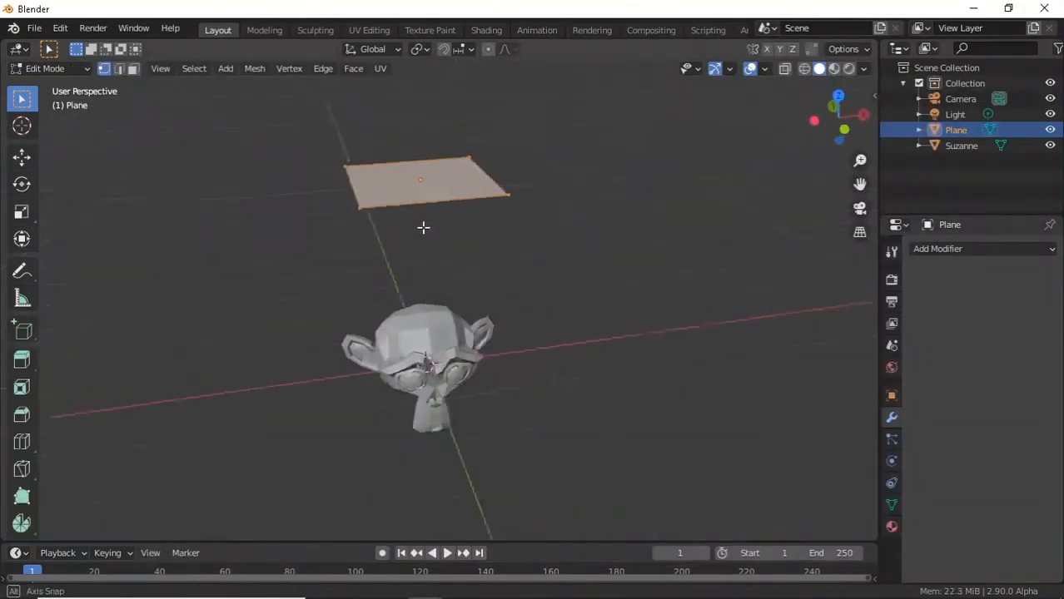
{"action": "middle_click_drag", "start_coordinate": [423, 228], "coordinate": [389, 284]}
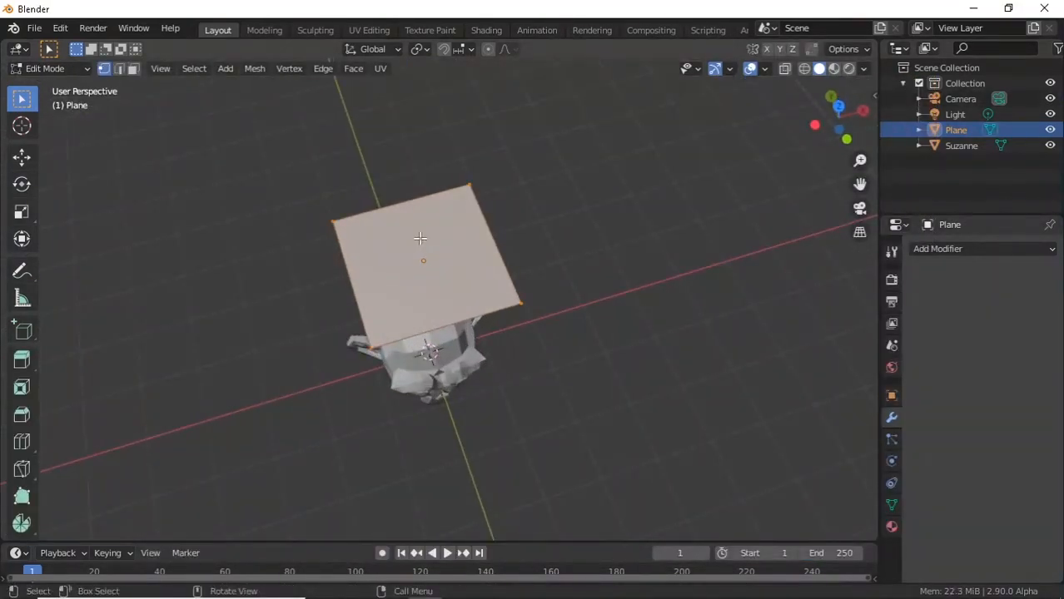
{"action": "scroll", "coordinate": [619, 315], "scroll_direction": "down", "scroll_amount": 3}
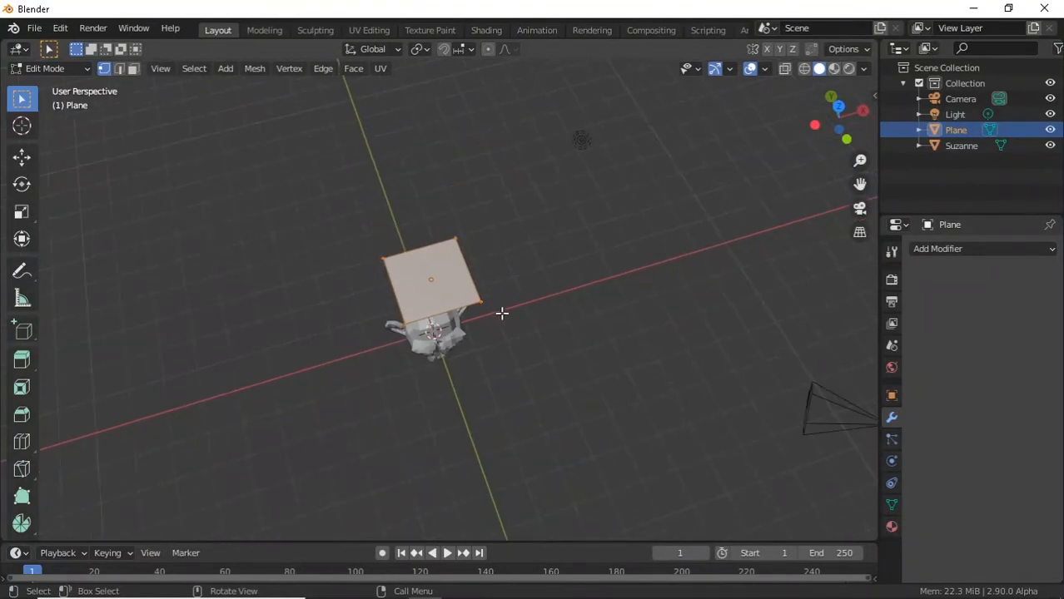
{"action": "key", "text": "s"}
{"action": "left_click", "coordinate": [620, 321]}
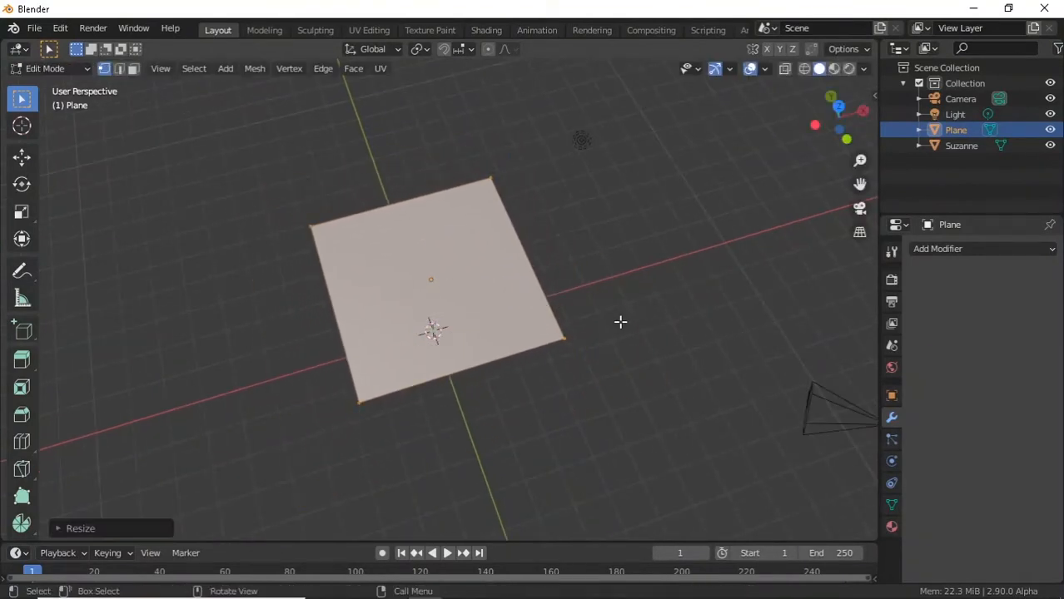
Subdivide the plane's mesh three times to form an 8 by 8 grid of faces
{"action": "right_click", "coordinate": [442, 310]}
{"action": "left_click", "coordinate": [358, 206]}
{"action": "right_click", "coordinate": [374, 224]}
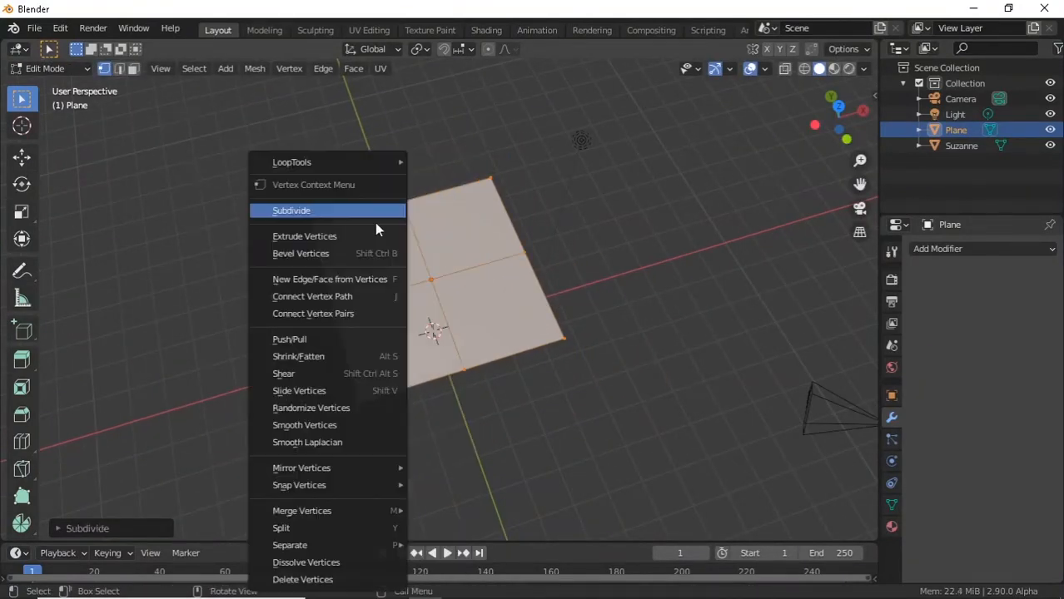
{"action": "left_click", "coordinate": [375, 213]}
{"action": "right_click", "coordinate": [400, 252]}
{"action": "left_click", "coordinate": [372, 214]}
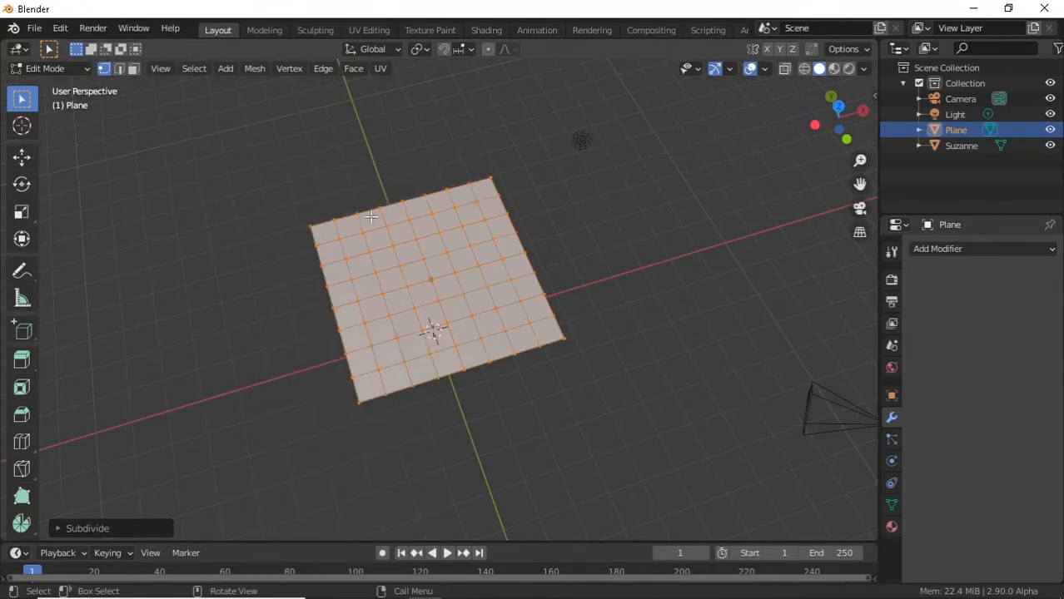
Subdivide the plane's mesh one more time and return to Object Mode
{"action": "scroll", "coordinate": [375, 220], "scroll_direction": "down", "scroll_amount": 4}
{"action": "middle_click_drag", "start_coordinate": [375, 219], "coordinate": [477, 233]}
{"action": "key", "text": "Tab"}
{"action": "scroll", "coordinate": [476, 233], "scroll_direction": "up", "scroll_amount": 4}
{"action": "key", "text": "Tab"}
{"action": "scroll", "coordinate": [476, 233], "scroll_direction": "up", "scroll_amount": 3}
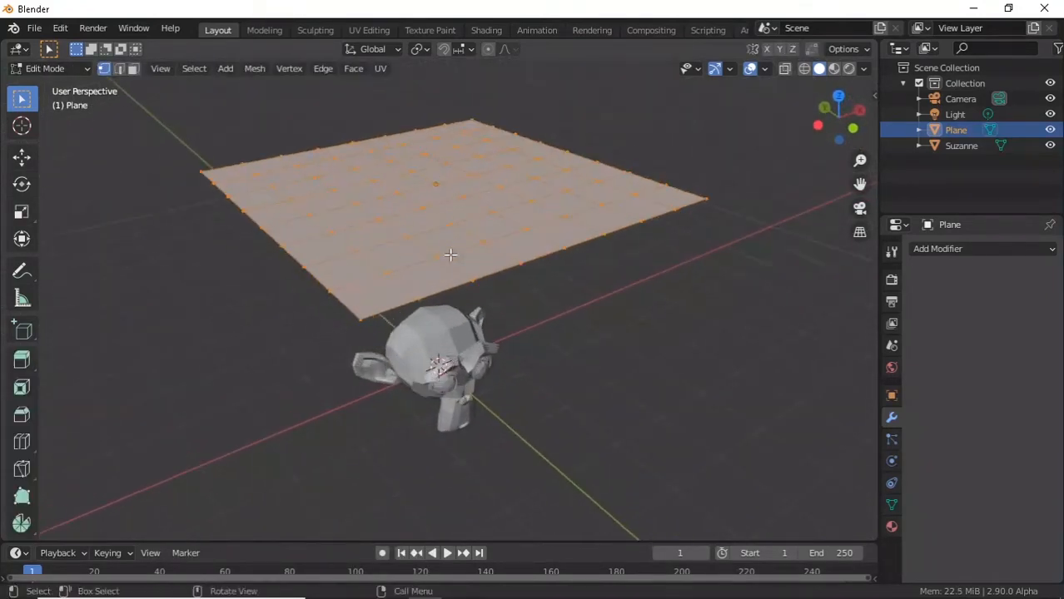
{"action": "key", "text": "Tab"}
{"action": "key", "text": "Tab"}
{"action": "right_click", "coordinate": [446, 243]}
{"action": "left_click", "coordinate": [422, 211]}
{"action": "key", "text": "Tab"}
{"action": "scroll", "coordinate": [513, 288], "scroll_direction": "down", "scroll_amount": 4}
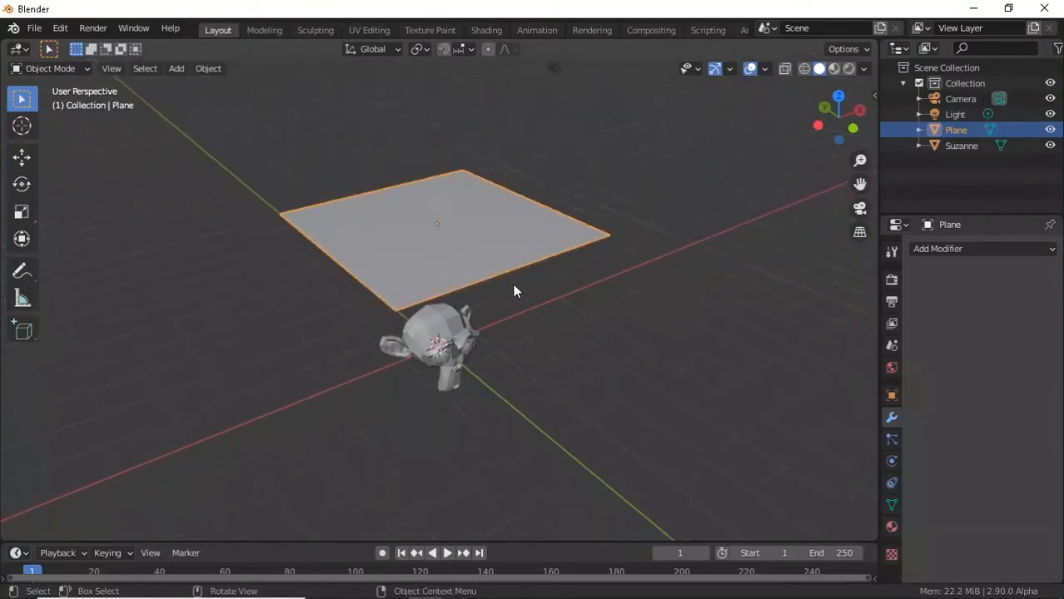
Enable Collision physics on the monkey head
{"action": "left_click", "coordinate": [892, 461]}
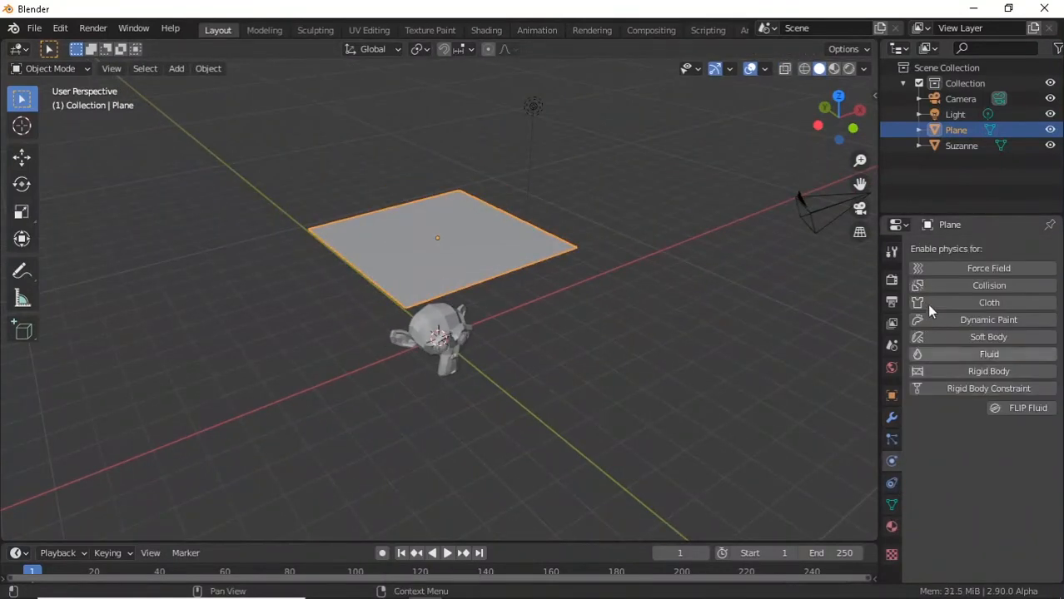
{"action": "middle_click_drag", "start_coordinate": [387, 356], "coordinate": [453, 298]}
{"action": "left_click", "coordinate": [456, 307]}
{"action": "scroll", "coordinate": [507, 355], "scroll_direction": "up", "scroll_amount": 1}
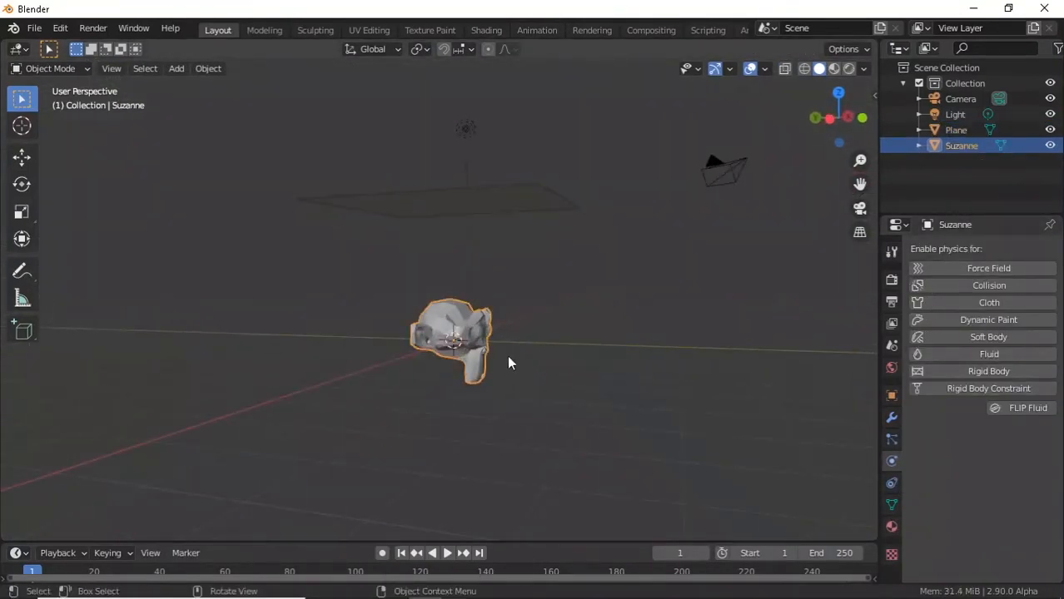
{"action": "scroll", "coordinate": [670, 328], "scroll_direction": "up", "scroll_amount": 2}
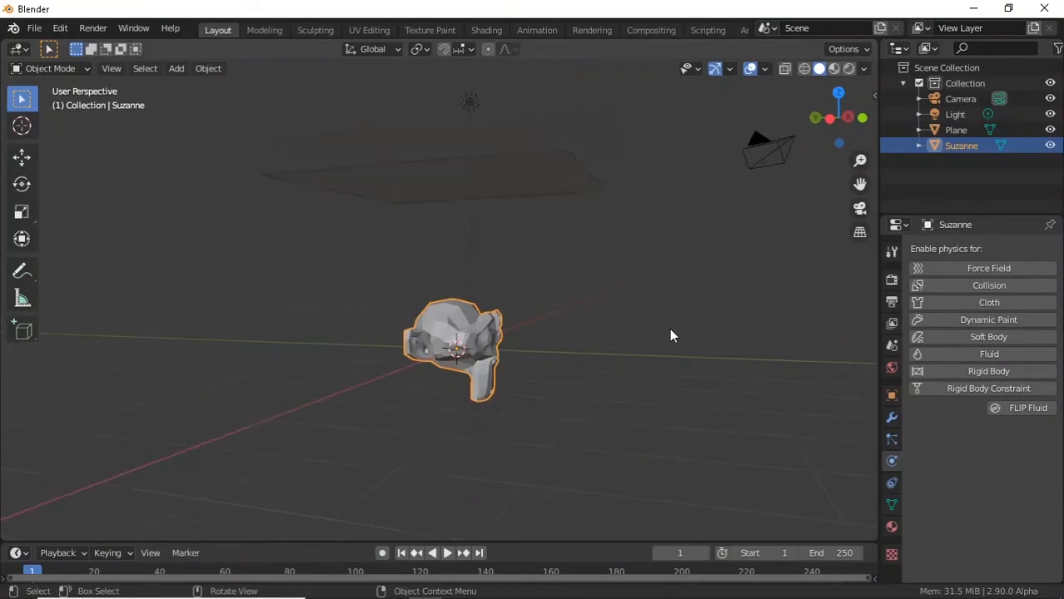
{"action": "left_click", "coordinate": [957, 283]}
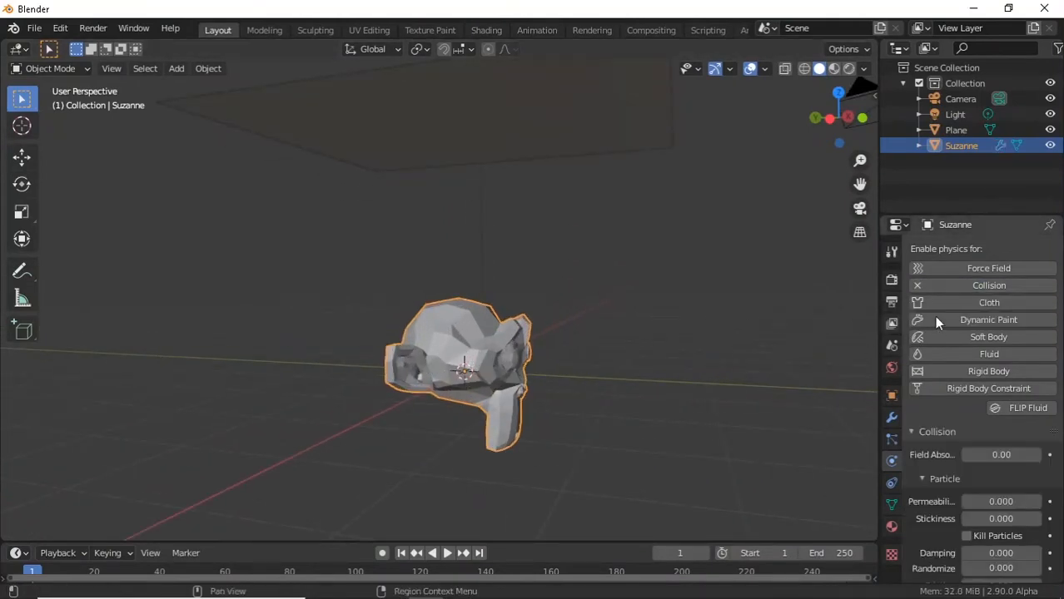
Enable Cloth physics on the plane and play the simulation to test how it drapes over the monkey head
{"action": "left_click", "coordinate": [608, 124]}
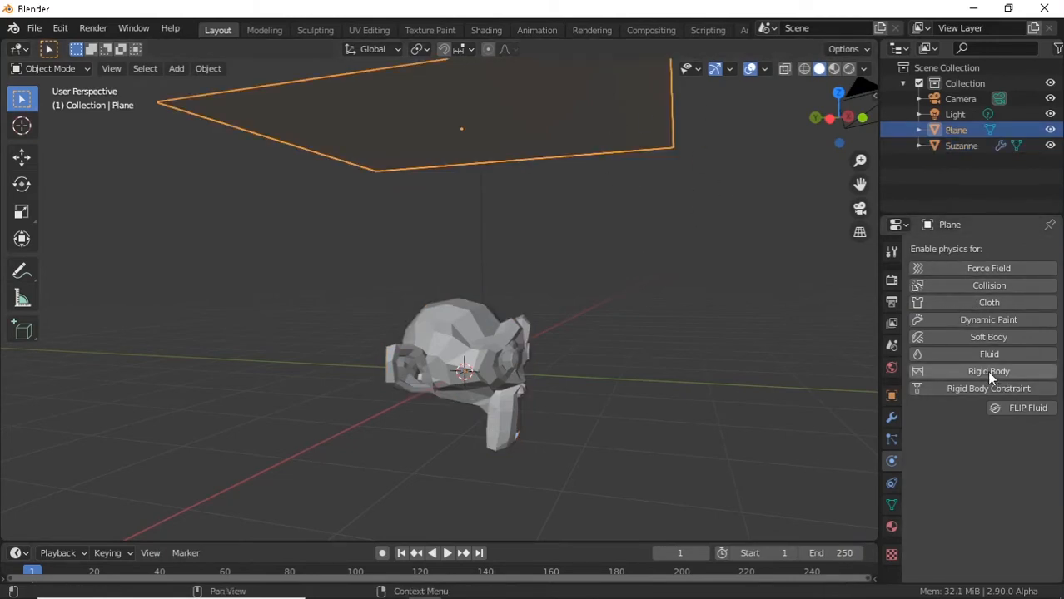
{"action": "left_click", "coordinate": [996, 302]}
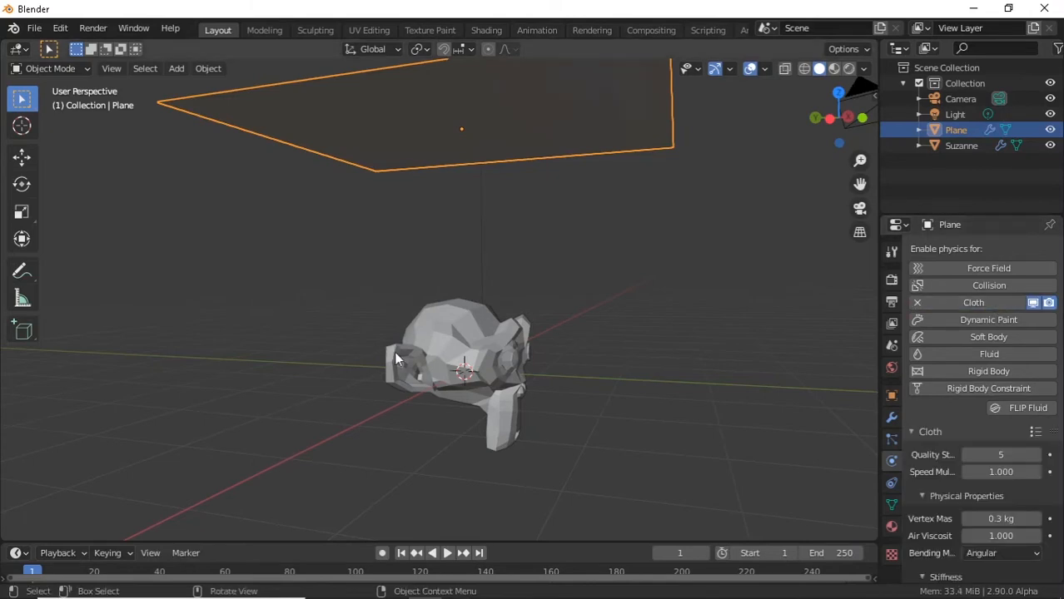
{"action": "middle_click_drag", "start_coordinate": [394, 352], "coordinate": [417, 396]}
{"action": "key", "text": "space"}
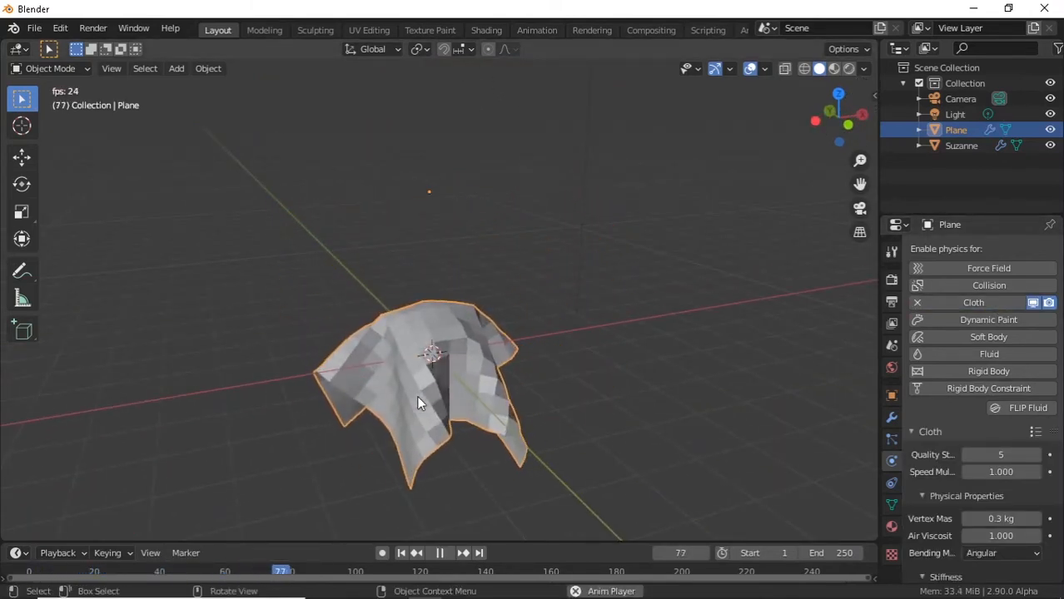
{"action": "key", "text": "space"}
{"action": "scroll", "coordinate": [416, 395], "scroll_direction": "down", "scroll_amount": 3}
{"action": "middle_click_drag", "start_coordinate": [416, 395], "coordinate": [433, 240]}
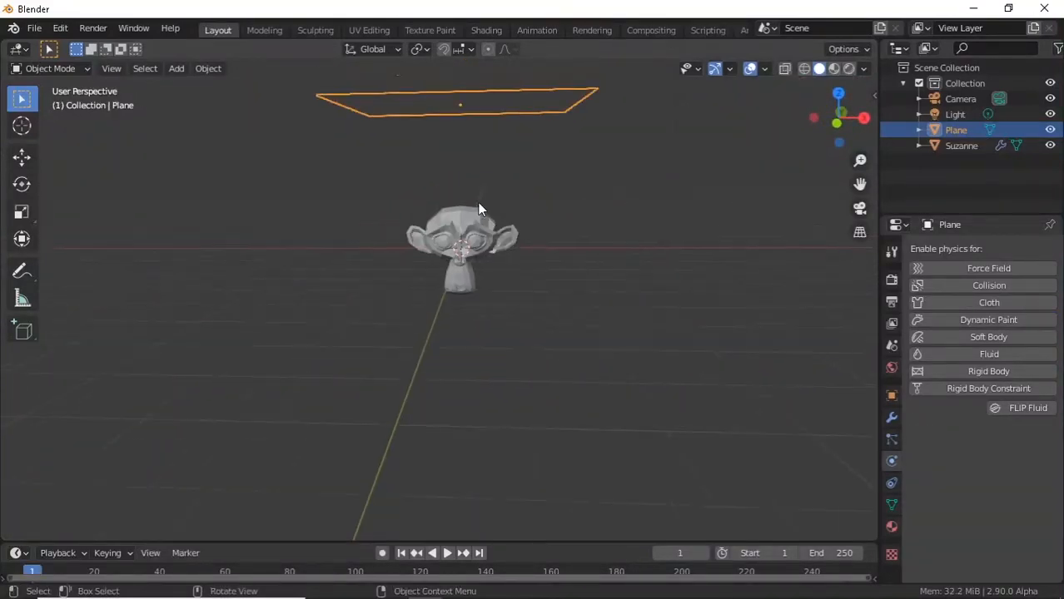
Subdivide the whole plane mesh once more for a finer drape, ending in Object Mode
{"action": "middle_click_drag", "start_coordinate": [482, 209], "coordinate": [477, 305]}
{"action": "key", "text": "Tab"}
{"action": "right_click", "coordinate": [467, 250]}
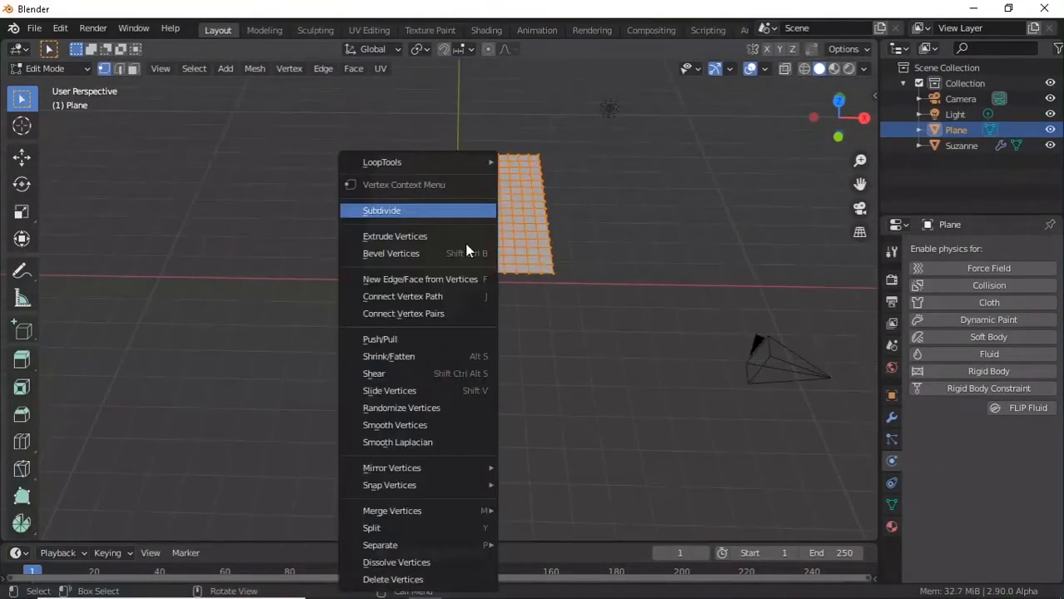
{"action": "left_click", "coordinate": [449, 209]}
{"action": "middle_click_drag", "start_coordinate": [466, 216], "coordinate": [642, 243]}
{"action": "key", "text": "Tab"}
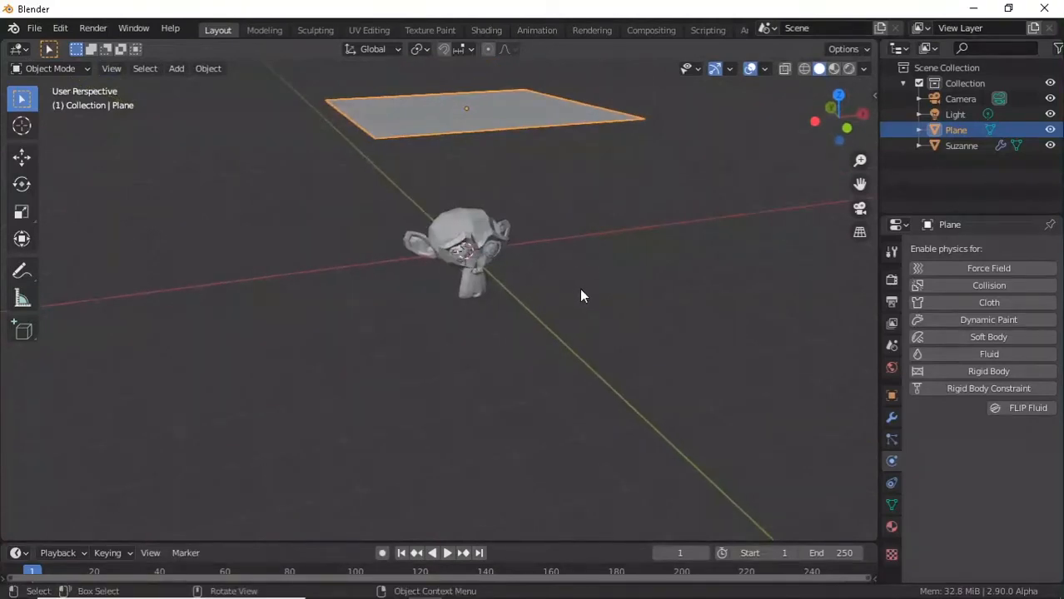
Play the animation from the first frame to check how the plane behaves without Cloth physics
{"action": "key", "text": "space"}
{"action": "key", "text": "space"}
{"action": "key", "text": "shift+Left"}
{"action": "key", "text": "space"}
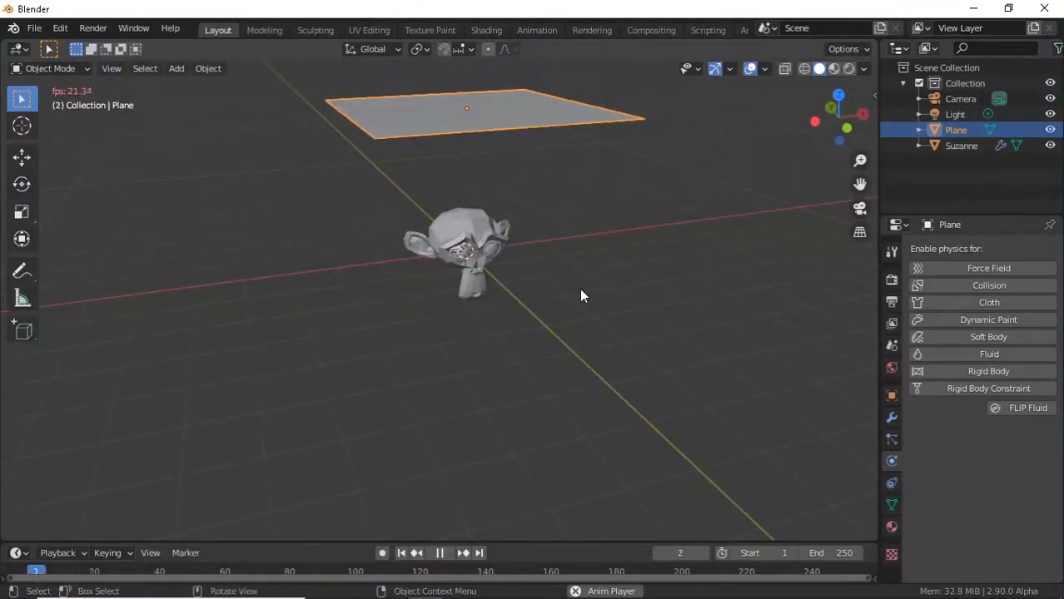
{"action": "key", "text": "space"}
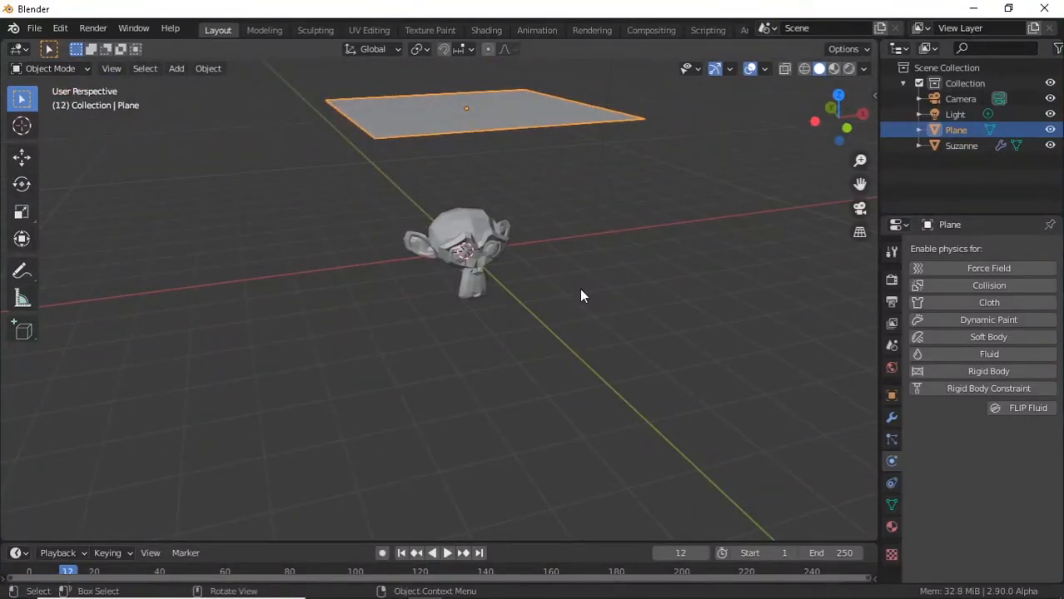
Enable Cloth physics on the subdivided plane and play the simulation until it drapes over the monkey head
{"action": "left_click", "coordinate": [965, 302]}
{"action": "key", "text": "space"}
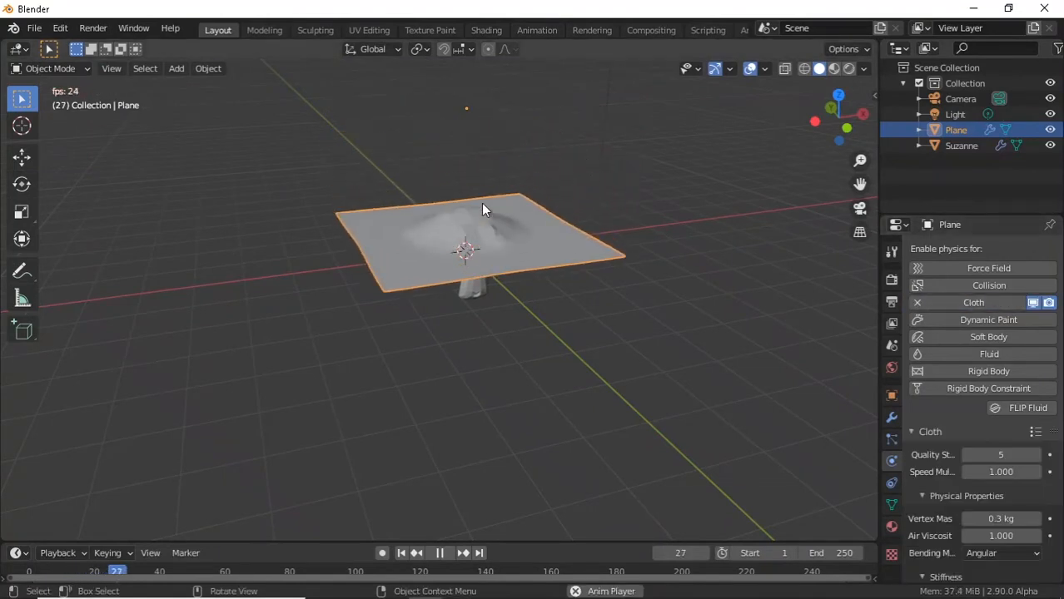
{"action": "middle_click_drag", "start_coordinate": [481, 203], "coordinate": [517, 236]}
{"action": "scroll", "coordinate": [517, 236], "scroll_direction": "up", "scroll_amount": 3}
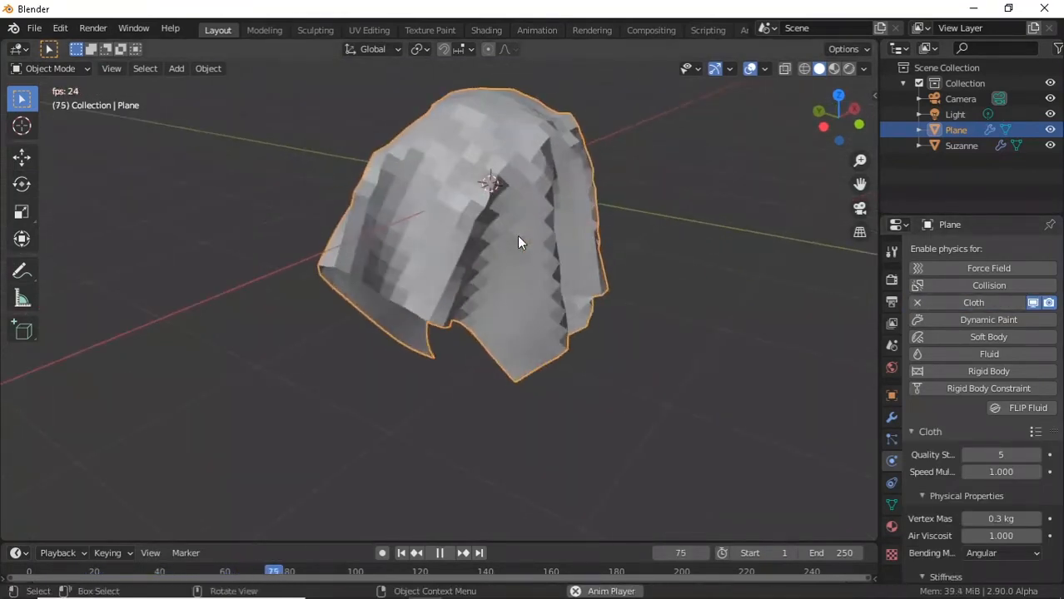
{"action": "key", "text": "space"}
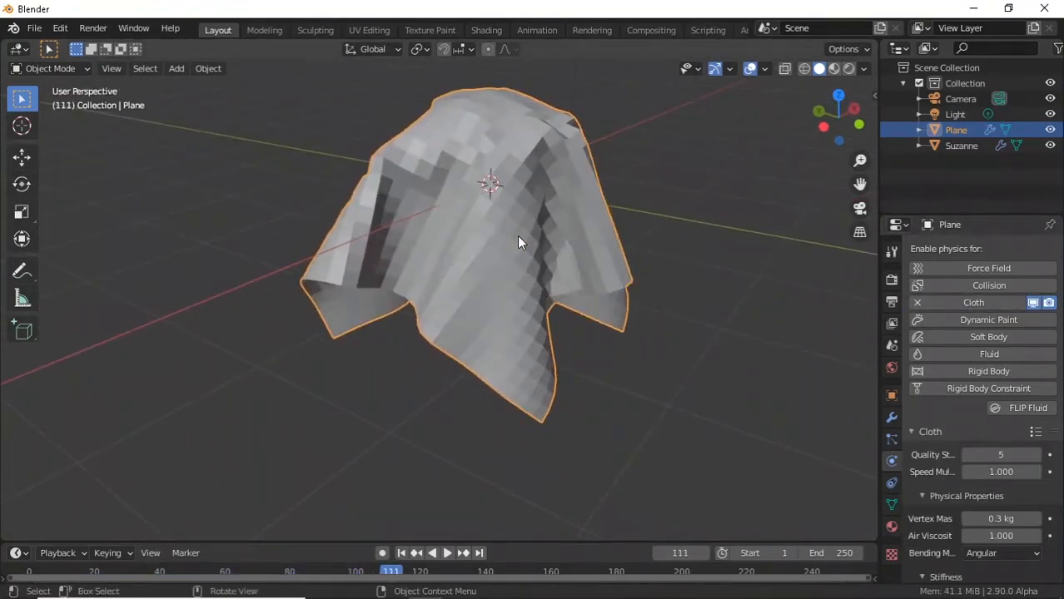
Return to the first frame and subdivide the cloth plane's mesh again, ending in Object Mode
{"action": "key", "text": "shift+Left"}
{"action": "scroll", "coordinate": [517, 236], "scroll_direction": "down", "scroll_amount": 4}
{"action": "key", "text": "Tab"}
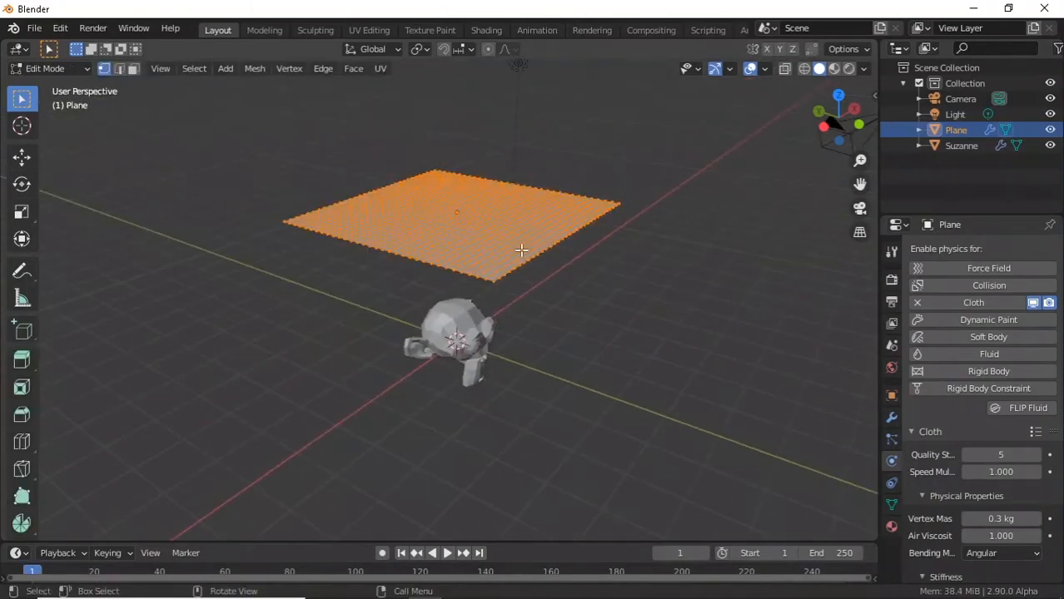
{"action": "right_click", "coordinate": [521, 250]}
{"action": "left_click", "coordinate": [516, 208]}
{"action": "key", "text": "Tab"}
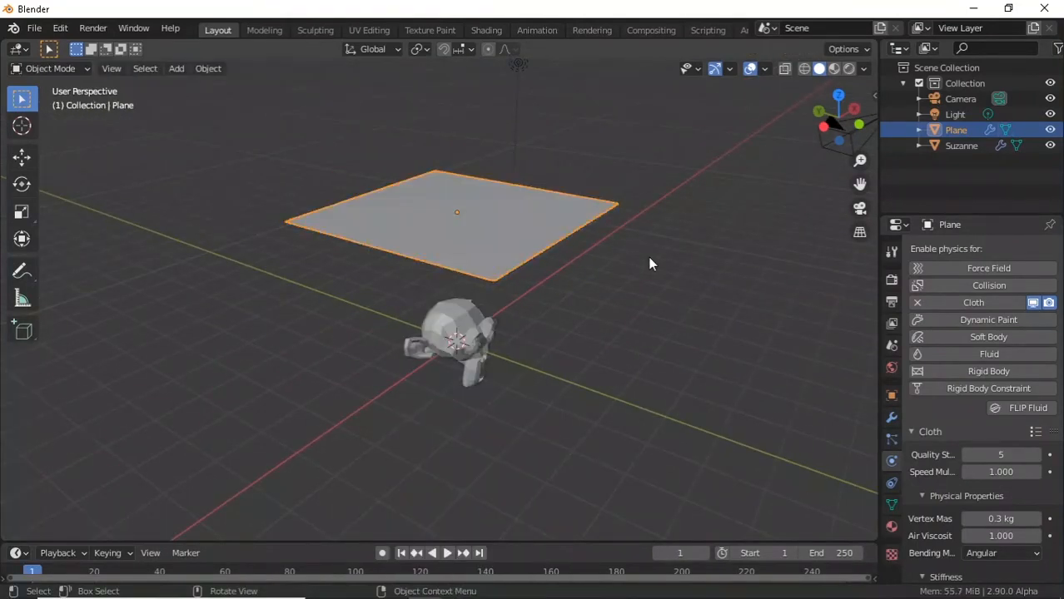
Play the cloth simulation from the first frame and stop it at frame 41, with the plane draped over the monkey head
{"action": "middle_click_drag", "start_coordinate": [649, 257], "coordinate": [574, 241]}
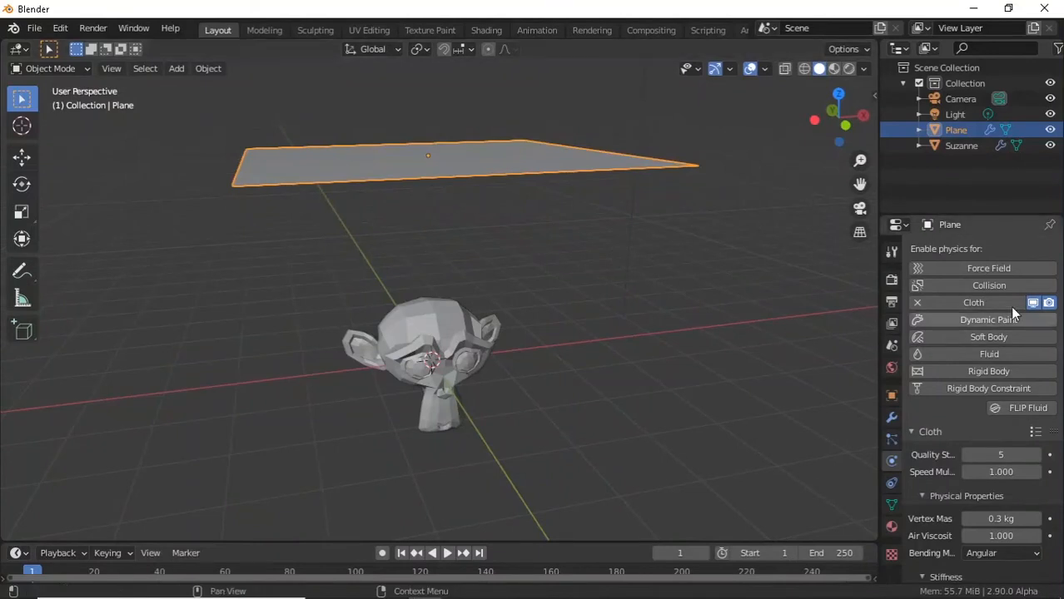
{"action": "key", "text": "space"}
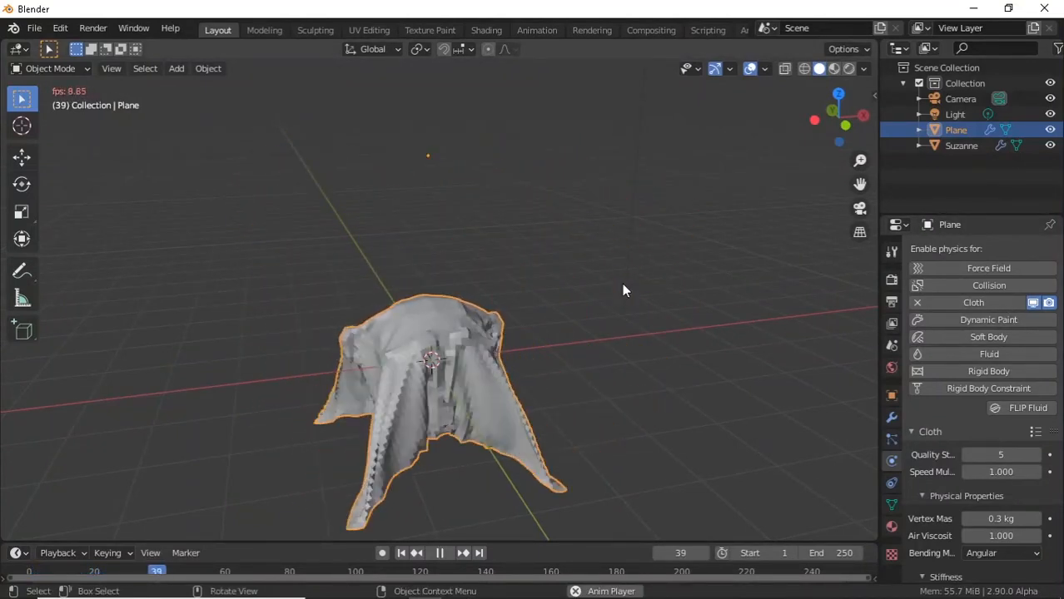
{"action": "key", "text": "space"}
{"action": "middle_click_drag", "start_coordinate": [621, 286], "coordinate": [632, 370]}
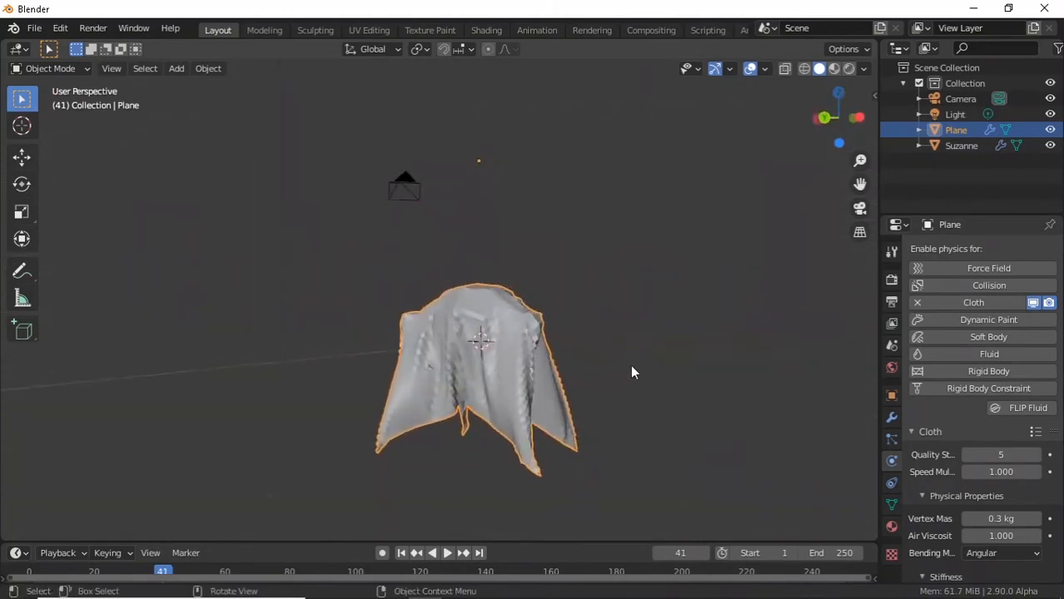
{"action": "scroll", "coordinate": [632, 370], "scroll_direction": "up", "scroll_amount": 3}
Add a Multiresolution modifier to the draped plane and subdivide it twice to level 2
{"action": "left_click", "coordinate": [893, 417]}
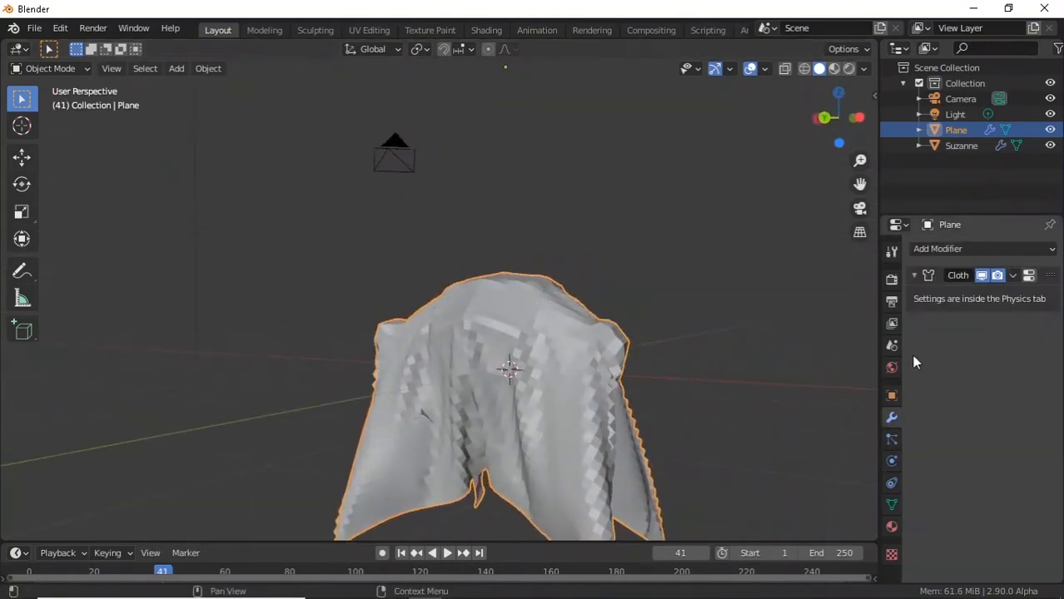
{"action": "left_click", "coordinate": [935, 245]}
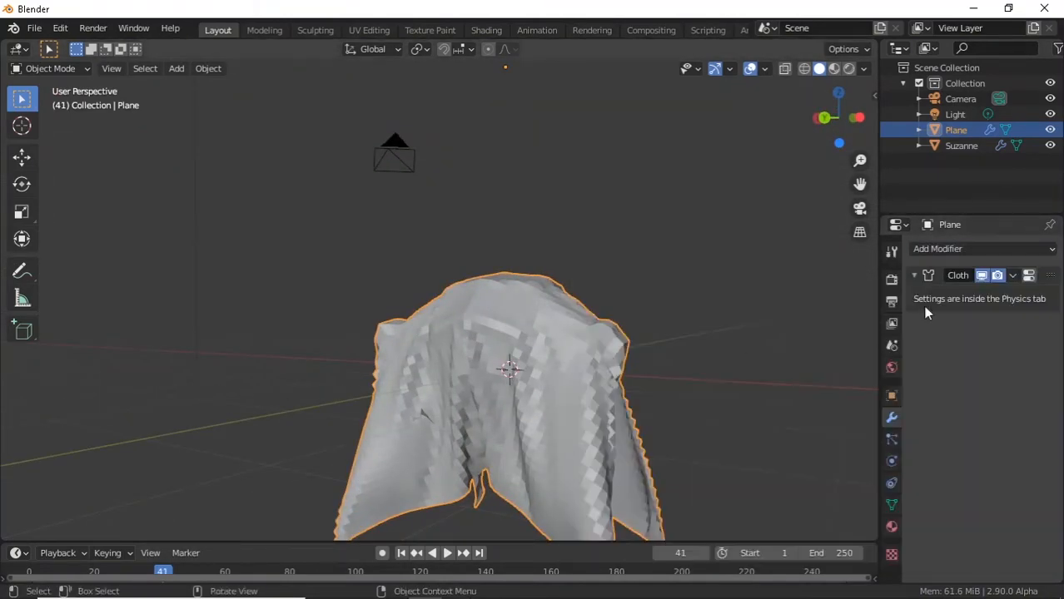
{"action": "left_click", "coordinate": [935, 247]}
{"action": "left_click", "coordinate": [963, 245]}
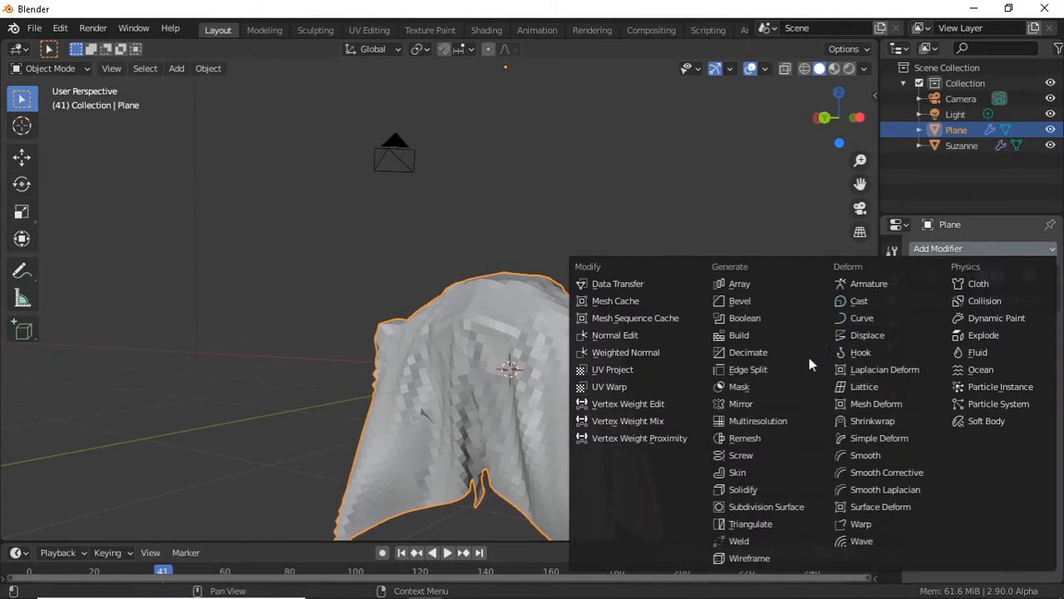
{"action": "left_click", "coordinate": [764, 420]}
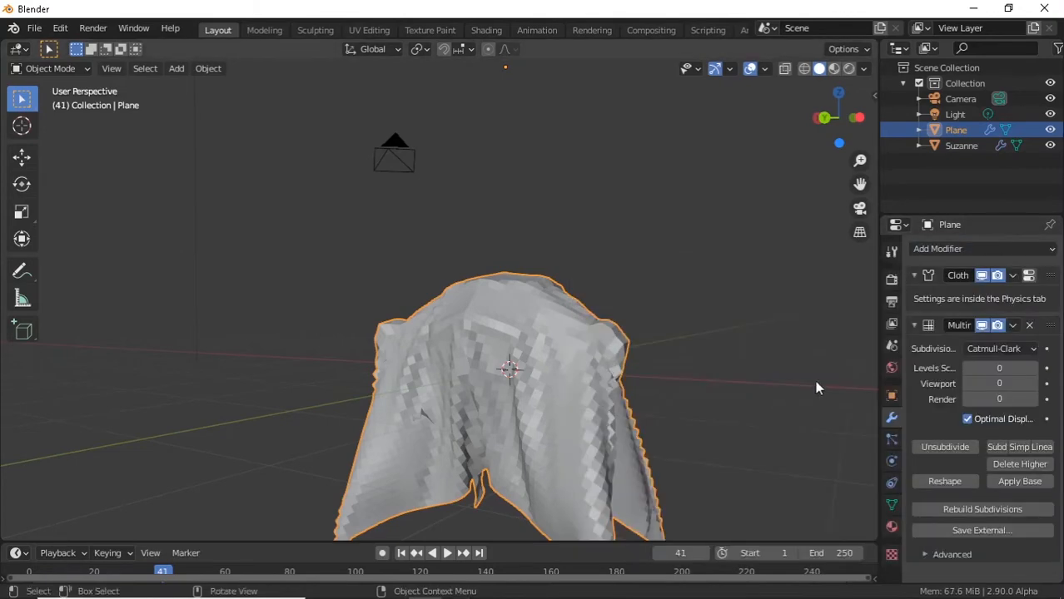
{"action": "left_click", "coordinate": [997, 451]}
{"action": "middle_click_drag", "start_coordinate": [716, 412], "coordinate": [433, 370]}
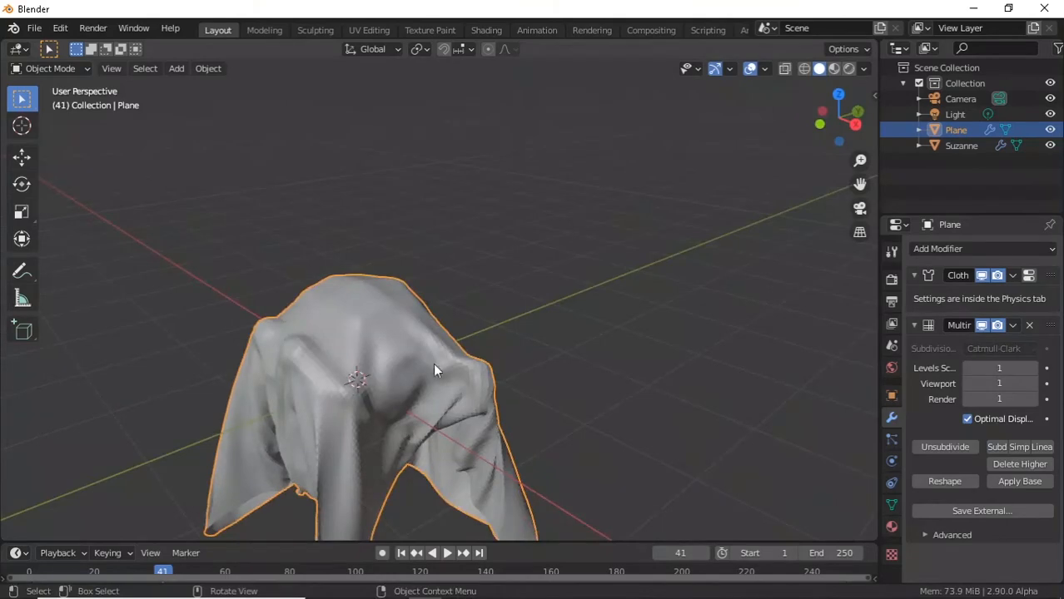
{"action": "left_click", "coordinate": [995, 449]}
{"action": "middle_click_drag", "start_coordinate": [280, 368], "coordinate": [275, 312]}
Switch to the Sculpting workspace and frame the draped cloth closely for sculpting
{"action": "left_click", "coordinate": [315, 30]}
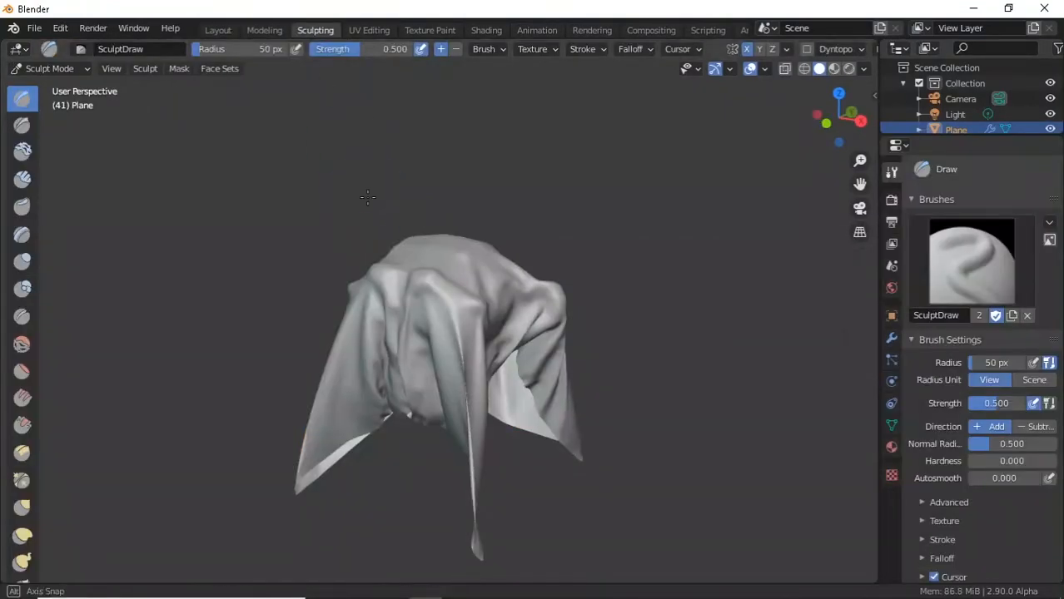
{"action": "mouse_move", "coordinate": [407, 322]}
{"action": "middle_mouse_down"}
{"action": "mouse_move", "coordinate": [459, 337]}
{"action": "mouse_move", "coordinate": [489, 327]}
{"action": "middle_mouse_up"}
{"action": "scroll", "coordinate": [460, 338], "scroll_direction": "down", "scroll_amount": 2}
{"action": "scroll", "coordinate": [482, 237], "scroll_direction": "up", "scroll_amount": 5}
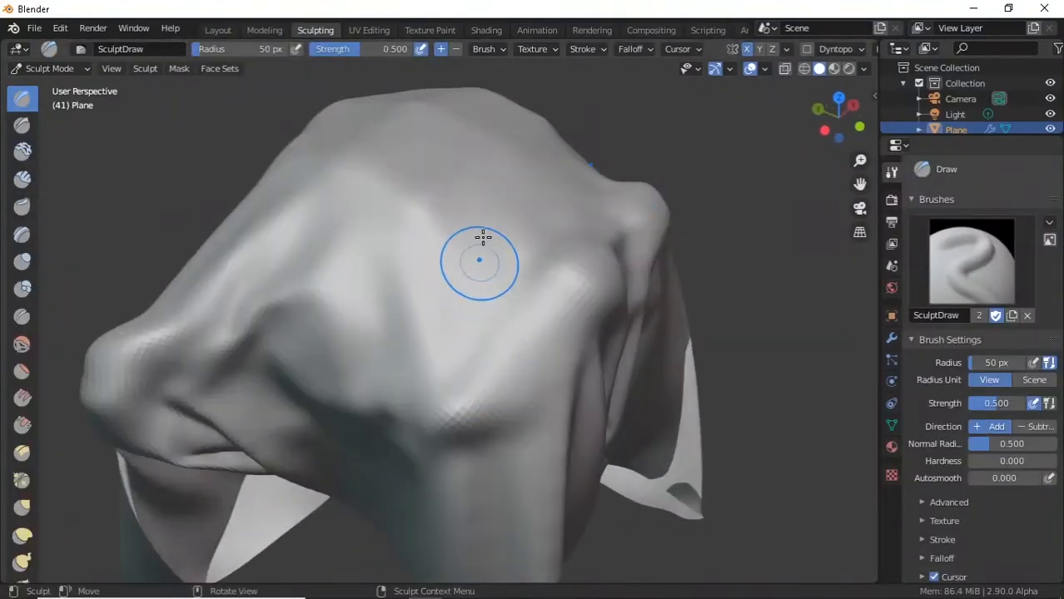
Undo the last sculpt change on the cloth and try the Crease brush
{"action": "key", "text": "ctrl+z"}
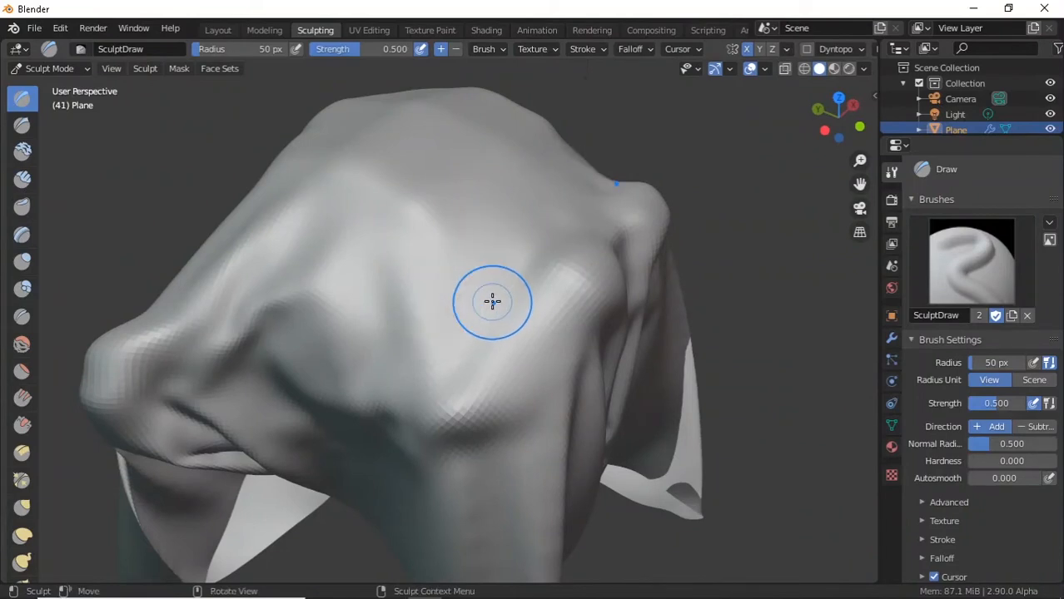
{"action": "key", "text": "shift+c"}
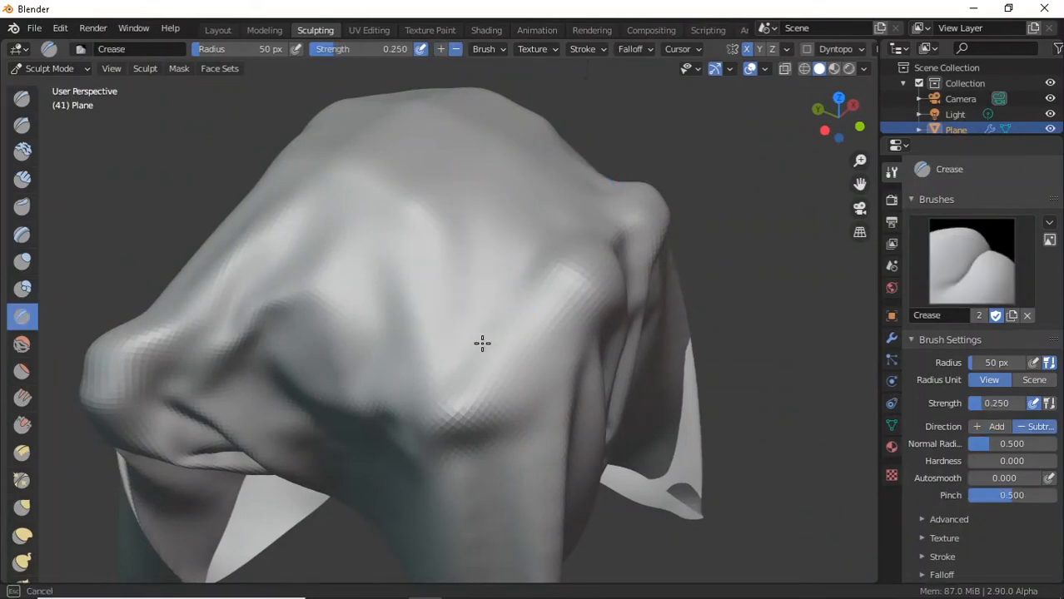
{"action": "mouse_move", "coordinate": [481, 325]}
{"action": "middle_mouse_down"}
{"action": "mouse_move", "coordinate": [537, 306]}
{"action": "mouse_move", "coordinate": [440, 276]}
{"action": "mouse_move", "coordinate": [527, 276]}
{"action": "mouse_move", "coordinate": [401, 316]}
{"action": "middle_mouse_up"}
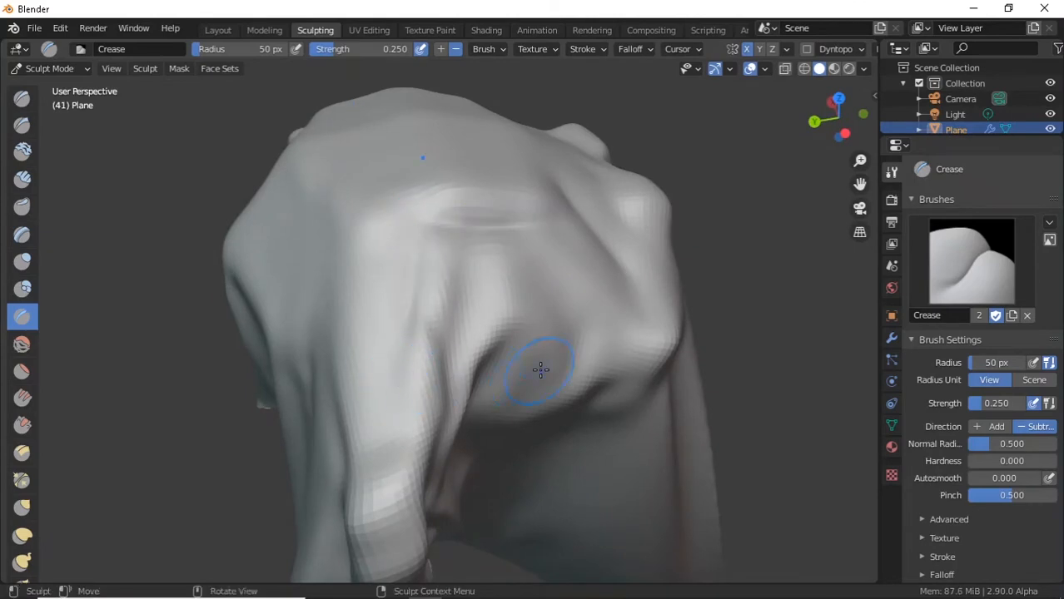
{"action": "middle_click_drag", "start_coordinate": [541, 368], "coordinate": [468, 356]}
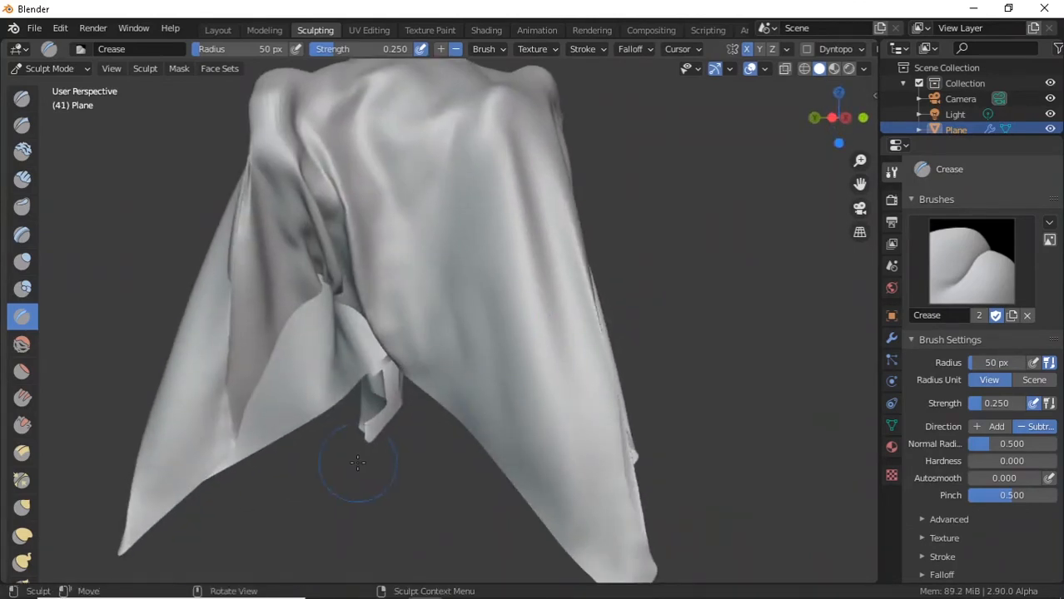
Choose the Cloth sculpt brush and set its radius to 125 px
{"action": "scroll", "coordinate": [25, 449], "scroll_direction": "down", "scroll_amount": 8}
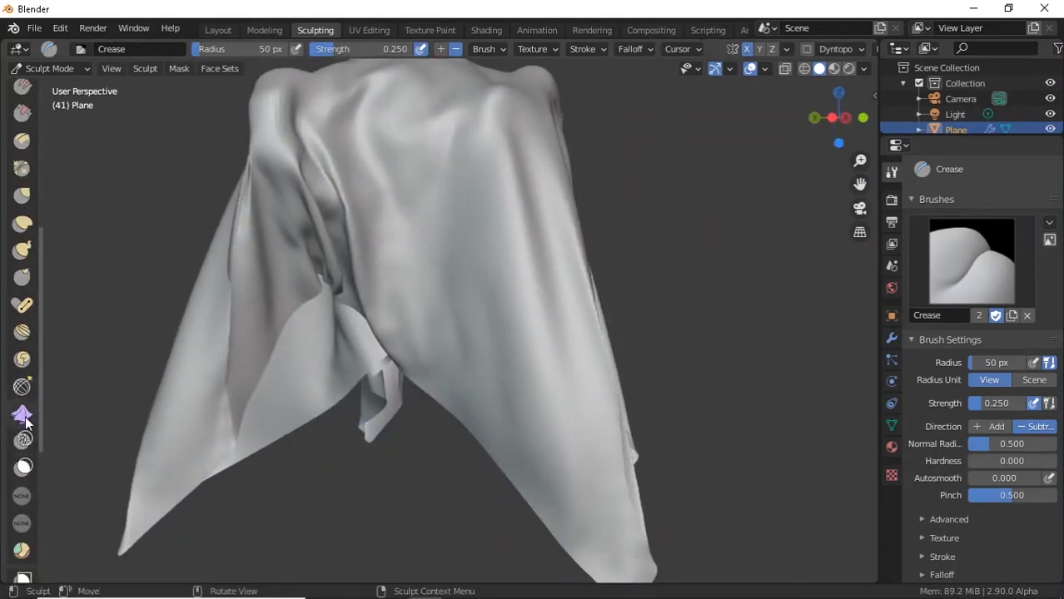
{"action": "left_click", "coordinate": [23, 415]}
{"action": "scroll", "coordinate": [704, 464], "scroll_direction": "down", "scroll_amount": 5}
{"action": "mouse_move", "coordinate": [704, 464]}
{"action": "middle_mouse_down"}
{"action": "mouse_move", "coordinate": [501, 456]}
{"action": "mouse_move", "coordinate": [504, 489]}
{"action": "mouse_move", "coordinate": [656, 476]}
{"action": "middle_mouse_up"}
{"action": "middle_click_drag", "start_coordinate": [571, 499], "coordinate": [534, 503]}
{"action": "scroll", "coordinate": [541, 499], "scroll_direction": "up", "scroll_amount": 1}
{"action": "key", "text": "f"}
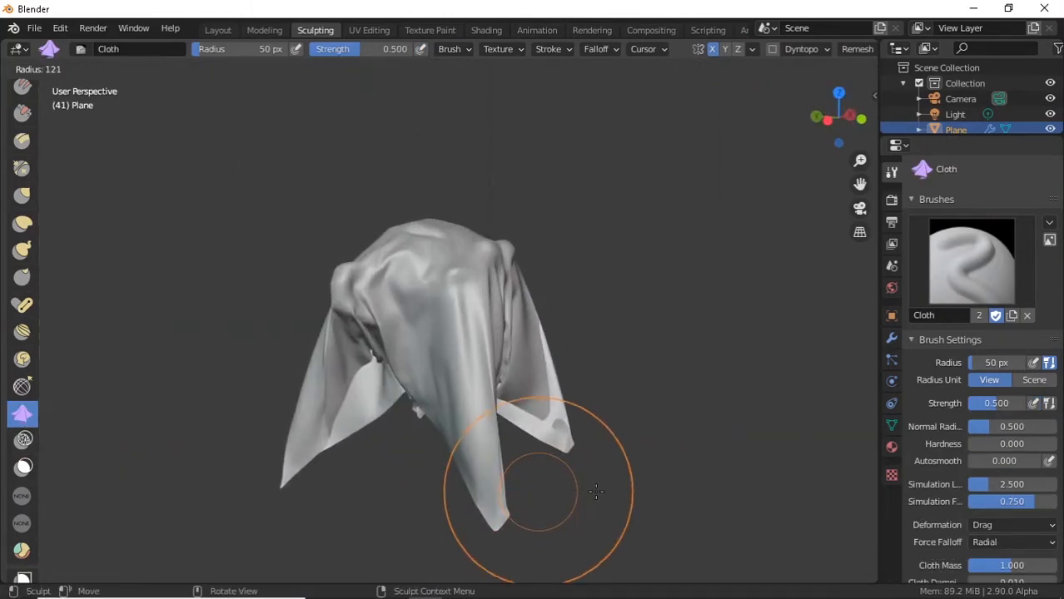
{"action": "left_click", "coordinate": [600, 492]}
Sculpt fine wrinkles into the hanging side of the draped cloth with the Cloth brush
{"action": "mouse_move", "coordinate": [601, 491]}
{"action": "middle_mouse_down"}
{"action": "mouse_move", "coordinate": [611, 471]}
{"action": "mouse_move", "coordinate": [552, 414]}
{"action": "middle_mouse_up"}
{"action": "scroll", "coordinate": [552, 411], "scroll_direction": "up", "scroll_amount": 3}
{"action": "left_click_drag", "start_coordinate": [584, 497], "coordinate": [586, 500]}
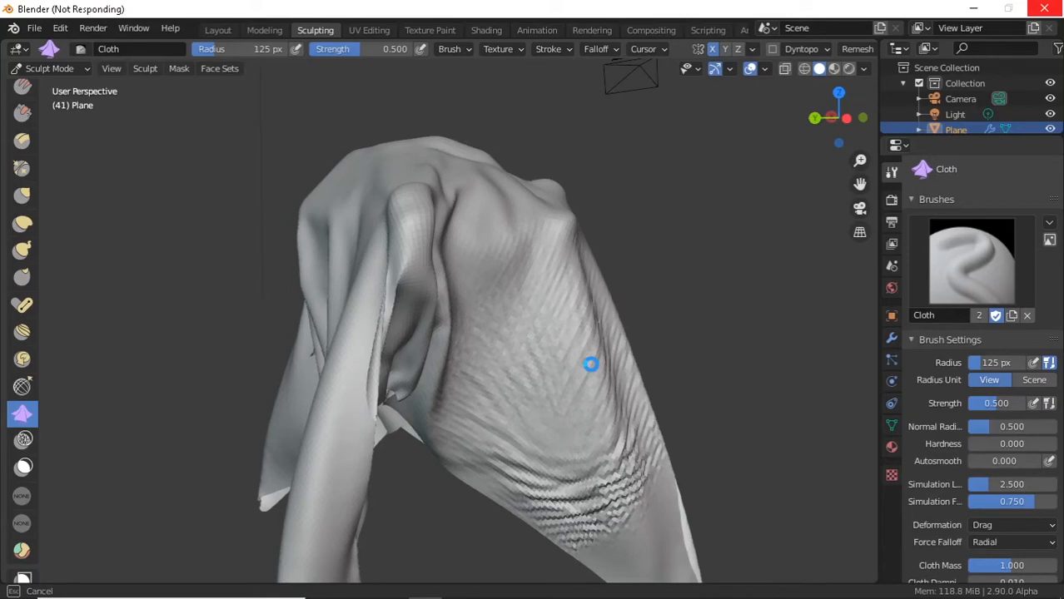
{"action": "scroll", "coordinate": [590, 364], "scroll_direction": "down", "scroll_amount": 5}
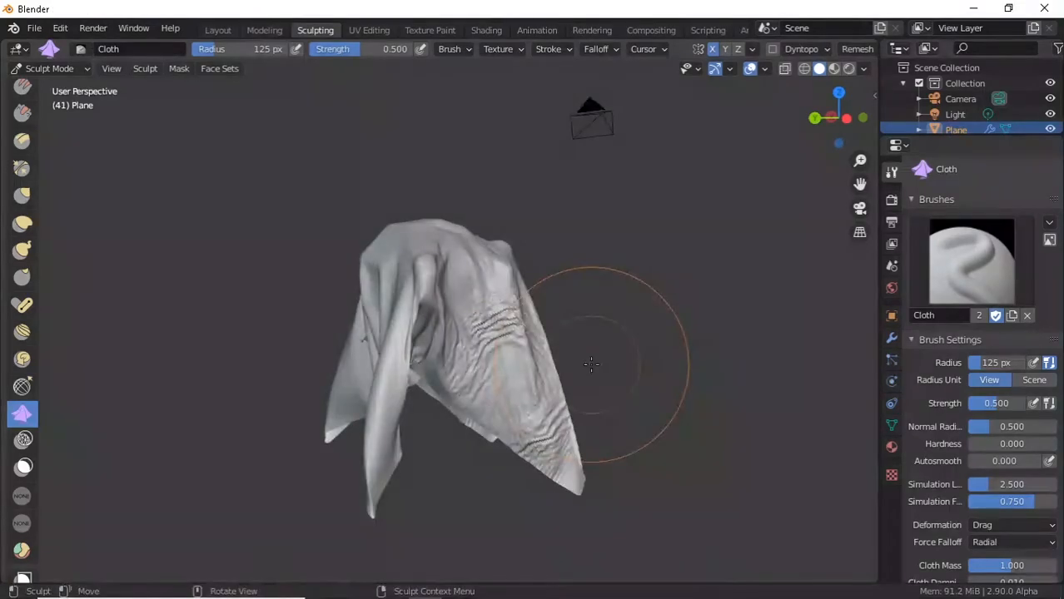
{"action": "mouse_move", "coordinate": [603, 364]}
{"action": "middle_mouse_down"}
{"action": "mouse_move", "coordinate": [427, 399]}
{"action": "mouse_move", "coordinate": [466, 410]}
{"action": "mouse_move", "coordinate": [657, 391]}
{"action": "mouse_move", "coordinate": [682, 404]}
{"action": "mouse_move", "coordinate": [692, 391]}
{"action": "middle_mouse_up"}
{"action": "scroll", "coordinate": [484, 415], "scroll_direction": "up", "scroll_amount": 4}
{"action": "middle_click_drag", "start_coordinate": [596, 394], "coordinate": [487, 357]}
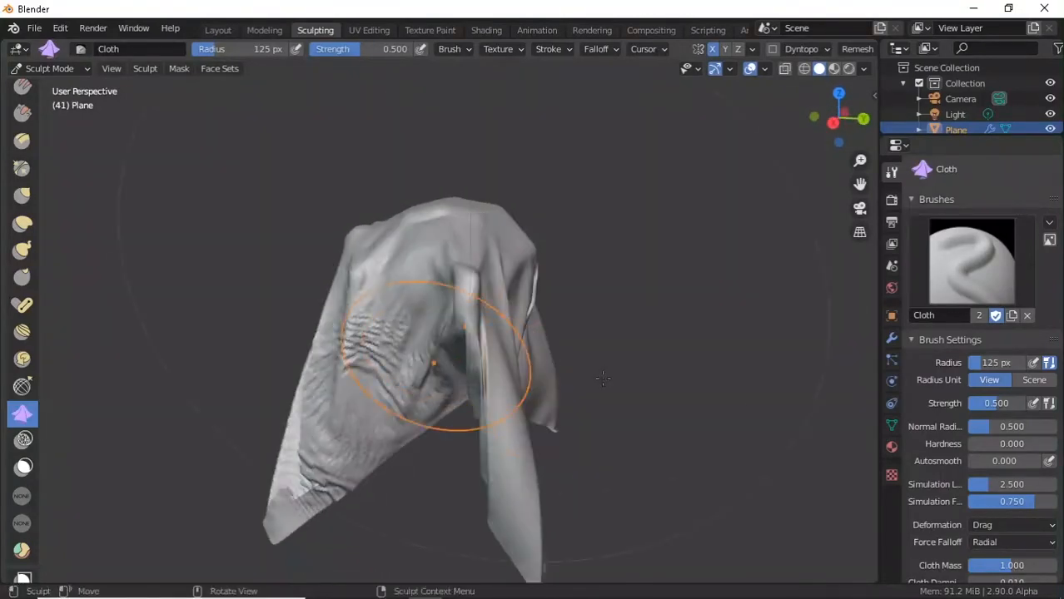
Set the Multiresolution modifier's sculpt level to 0
{"action": "left_click", "coordinate": [891, 339]}
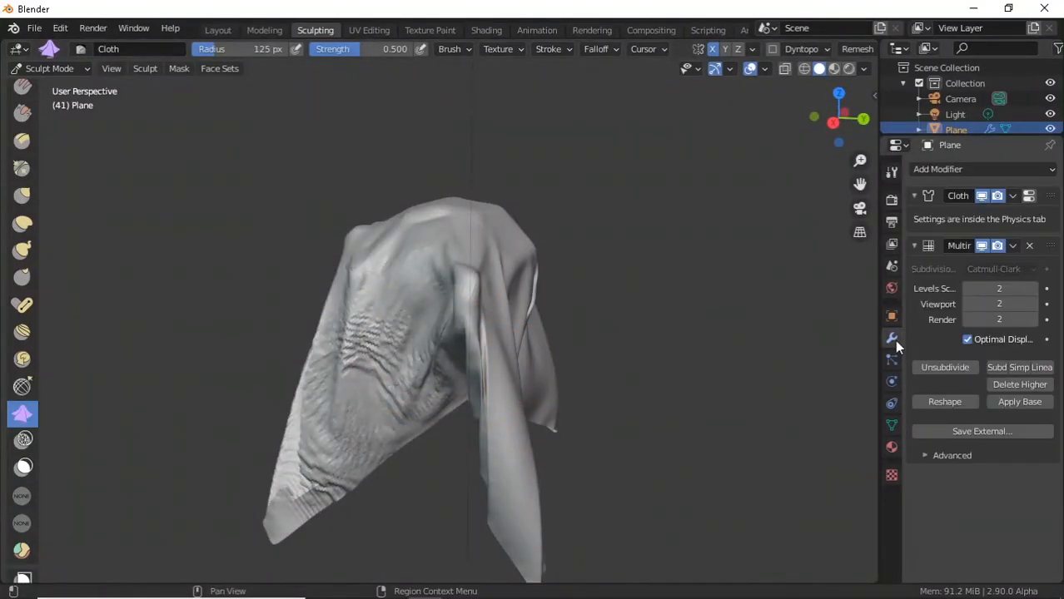
{"action": "left_click", "coordinate": [966, 289]}
{"action": "left_click", "coordinate": [966, 288]}
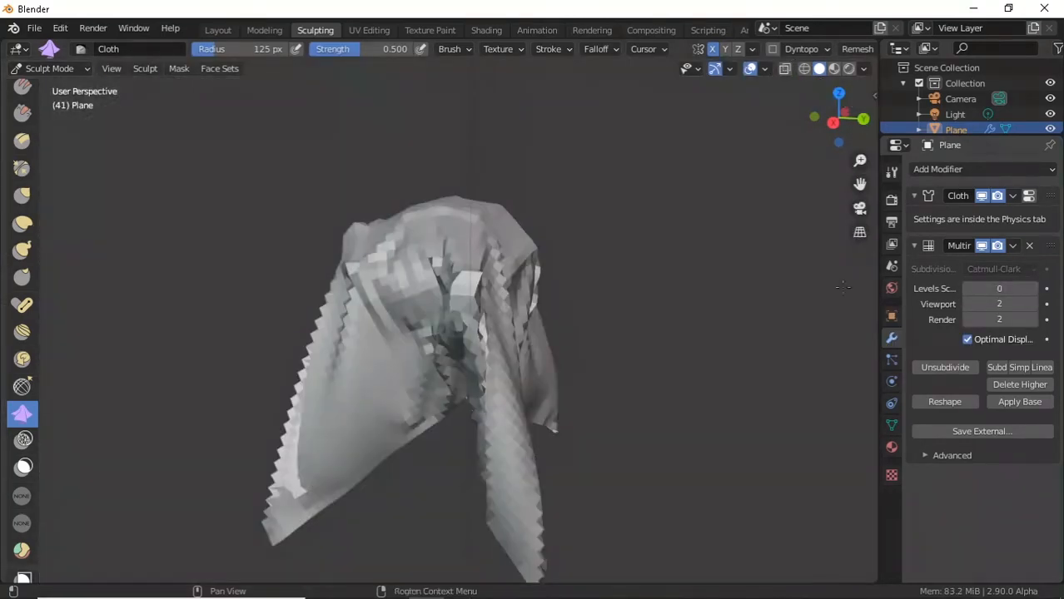
{"action": "scroll", "coordinate": [616, 273], "scroll_direction": "down", "scroll_amount": 2}
{"action": "middle_click_drag", "start_coordinate": [580, 285], "coordinate": [636, 351]}
Return to the first frame and switch back to the Layout workspace
{"action": "key", "text": "shift+Left"}
{"action": "scroll", "coordinate": [634, 293], "scroll_direction": "down", "scroll_amount": 3}
{"action": "scroll", "coordinate": [636, 351], "scroll_direction": "up", "scroll_amount": 1}
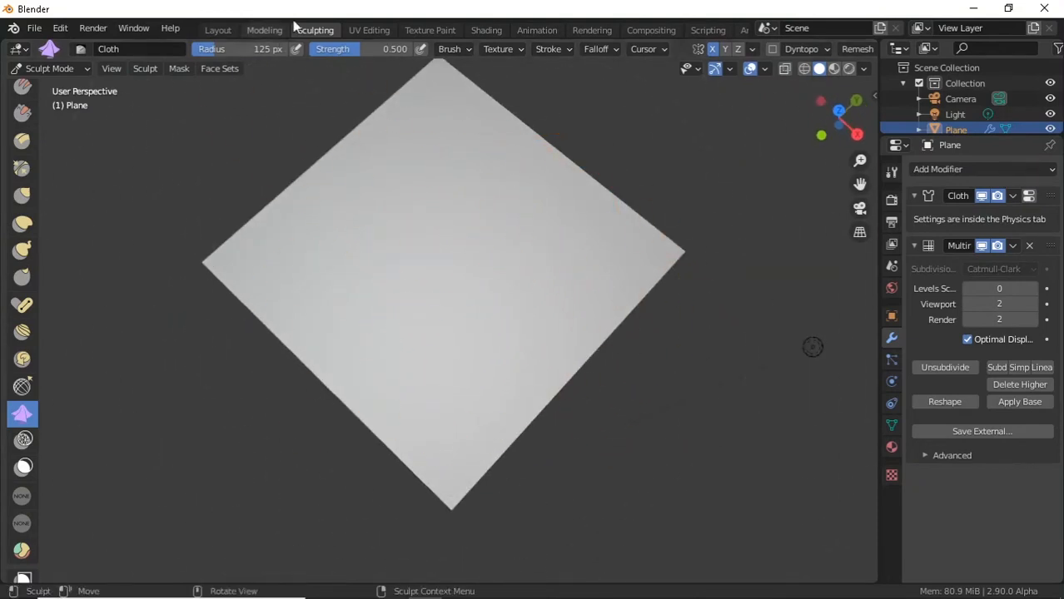
{"action": "left_click", "coordinate": [212, 39]}
{"action": "left_click", "coordinate": [218, 30]}
{"action": "middle_click_drag", "start_coordinate": [249, 126], "coordinate": [447, 219]}
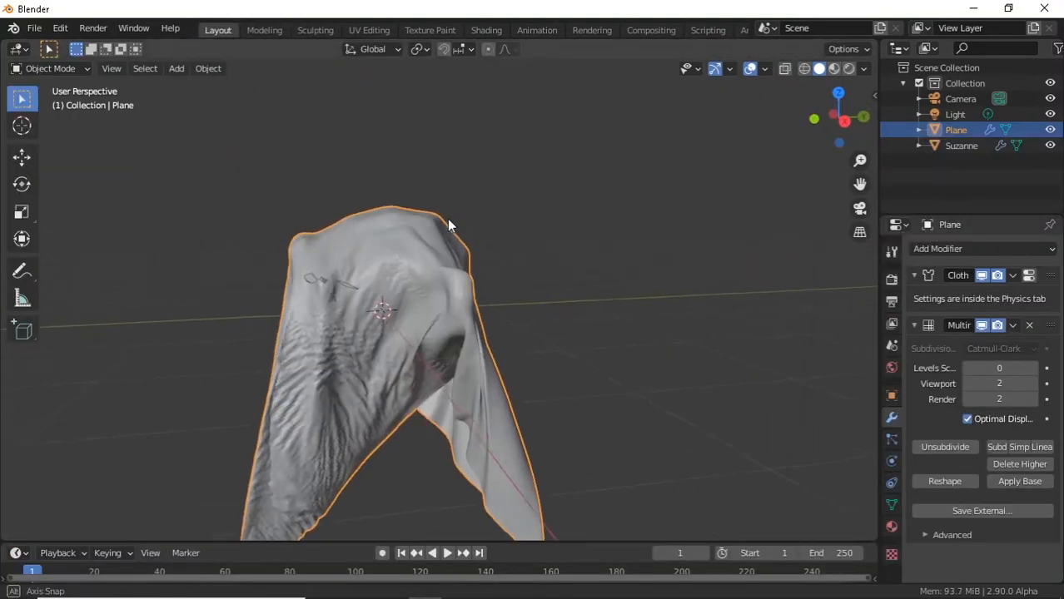
{"action": "scroll", "coordinate": [380, 331], "scroll_direction": "up", "scroll_amount": 2}
Apply Shade Smooth to the draped, sculpted cloth plane
{"action": "right_click", "coordinate": [350, 384]}
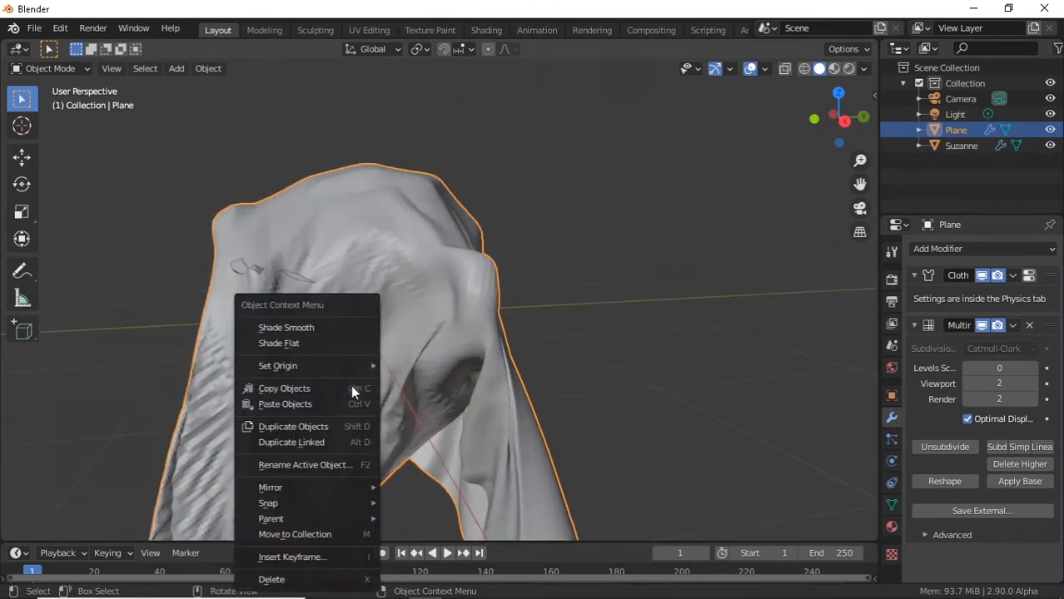
{"action": "left_click", "coordinate": [312, 328]}
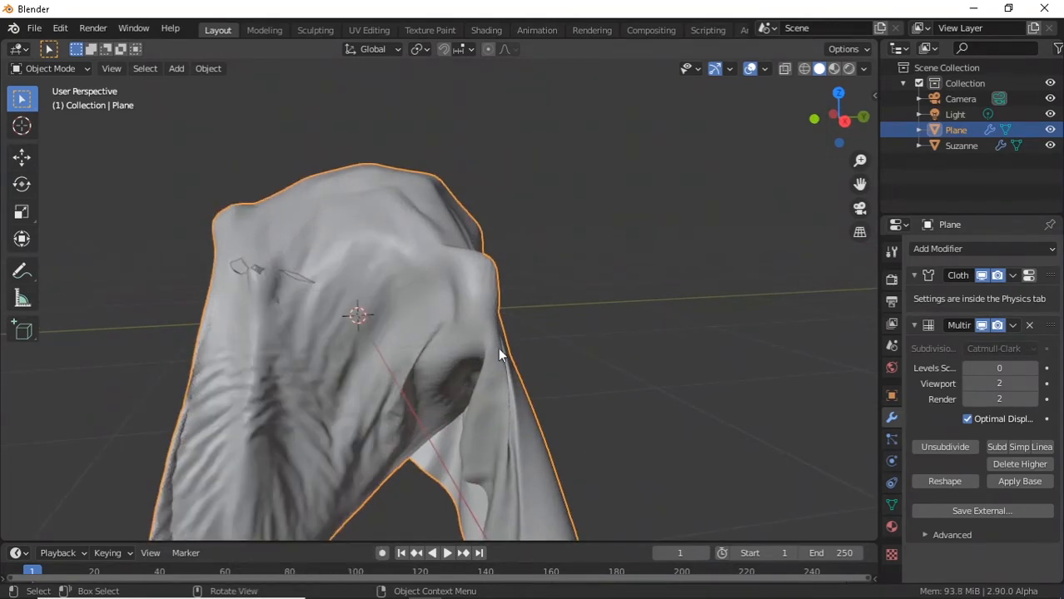
{"action": "scroll", "coordinate": [381, 366], "scroll_direction": "down", "scroll_amount": 2}
{"action": "mouse_move", "coordinate": [380, 367]}
{"action": "middle_mouse_down"}
{"action": "mouse_move", "coordinate": [434, 323]}
{"action": "mouse_move", "coordinate": [401, 369]}
{"action": "middle_mouse_up"}
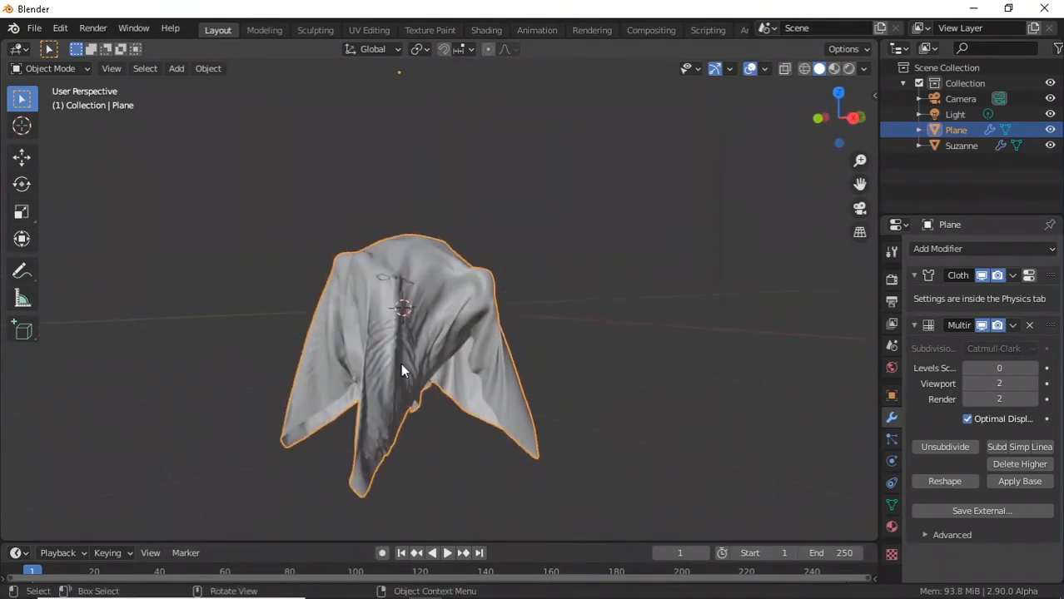
{"action": "scroll", "coordinate": [403, 363], "scroll_direction": "down", "scroll_amount": 3}
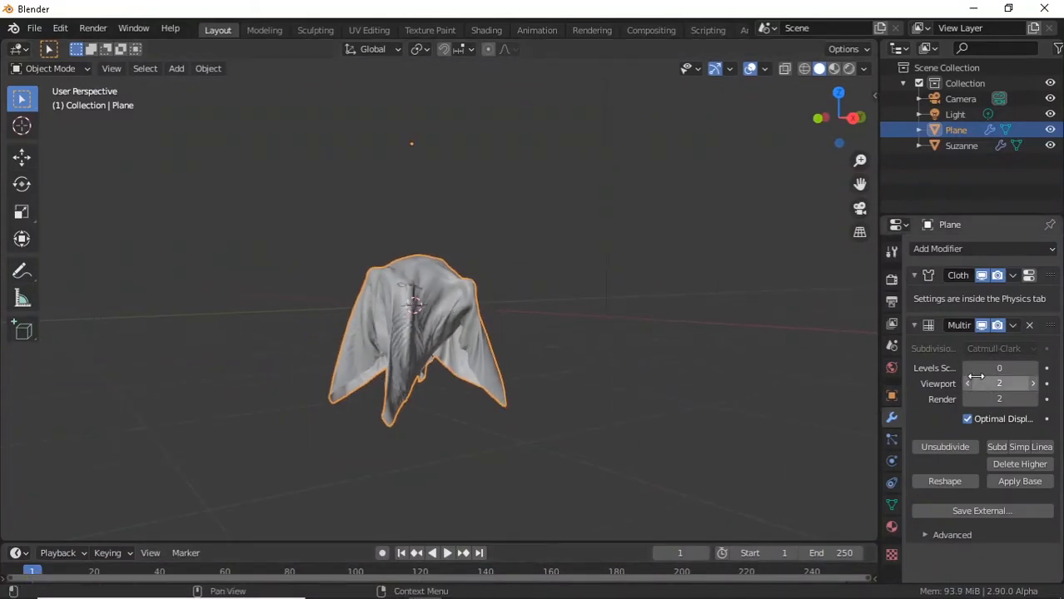
Play the simulation briefly, check the cloth at frame 57, and return the timeline to frame 0
{"action": "scroll", "coordinate": [616, 302], "scroll_direction": "down", "scroll_amount": 3}
{"action": "middle_click_drag", "start_coordinate": [615, 302], "coordinate": [563, 367]}
{"action": "key", "text": "space"}
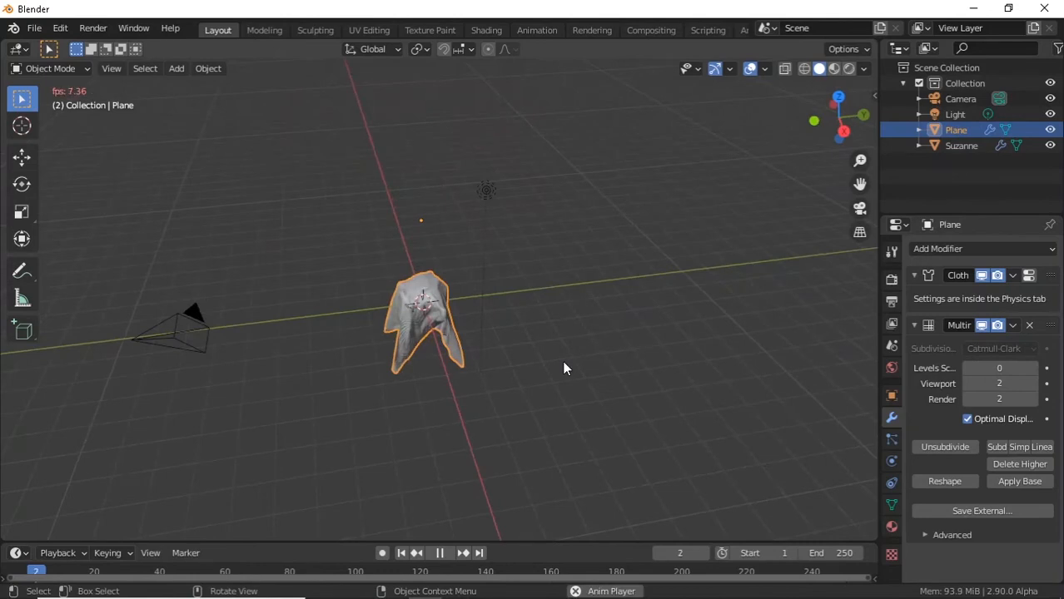
{"action": "key", "text": "Escape"}
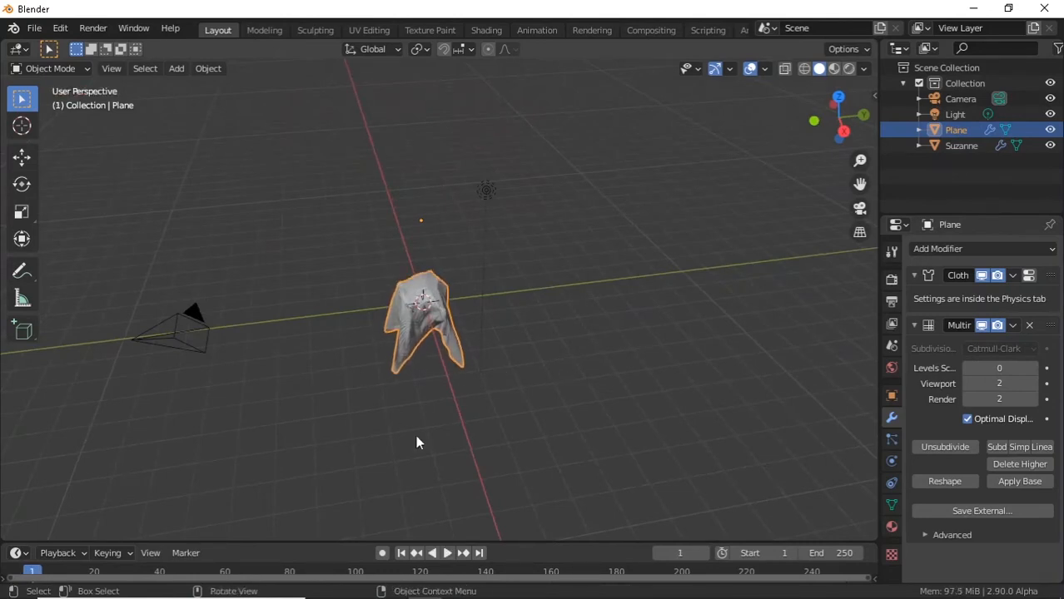
{"action": "left_click", "coordinate": [212, 576]}
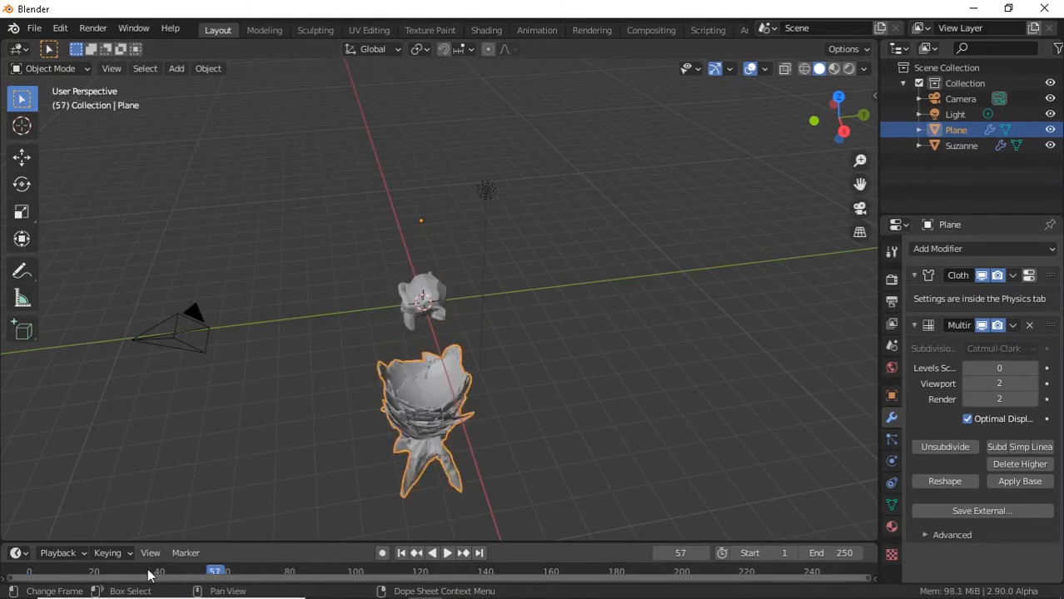
{"action": "left_click", "coordinate": [40, 576]}
{"action": "key", "text": "space"}
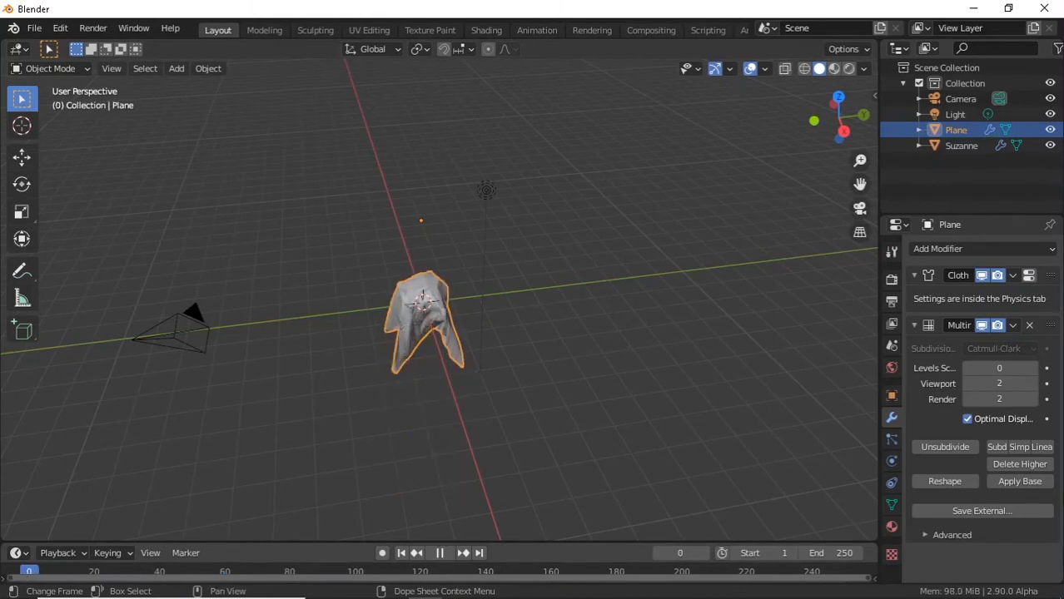
{"action": "middle_click_drag", "start_coordinate": [616, 396], "coordinate": [336, 341]}
{"action": "scroll", "coordinate": [335, 341], "scroll_direction": "up", "scroll_amount": 2}
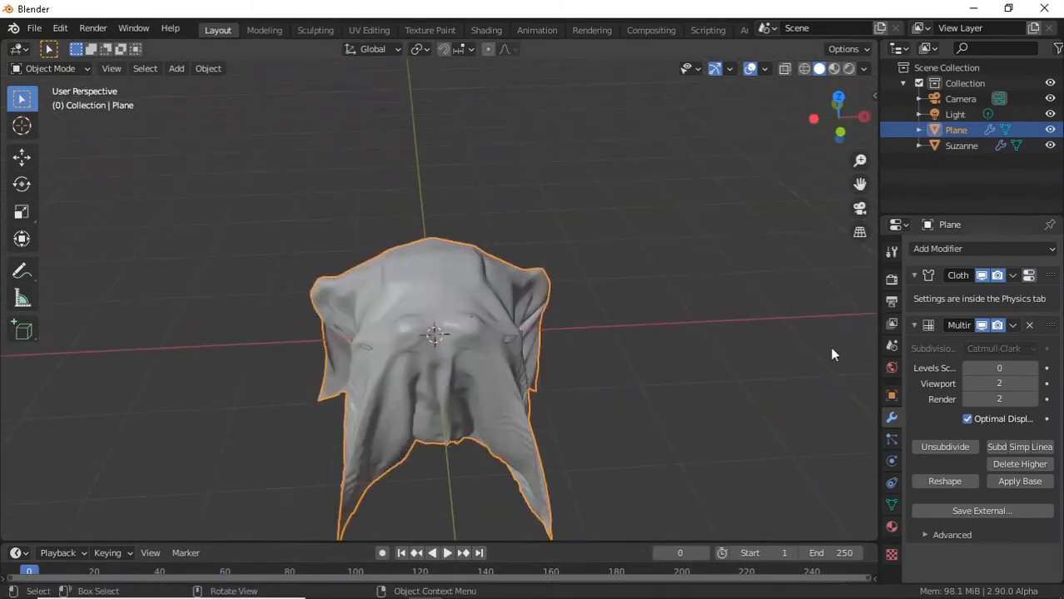
Compare the cloth plane at Multiresolution viewport levels 0 and 2, leaving the viewport level at 0
{"action": "left_click", "coordinate": [966, 384]}
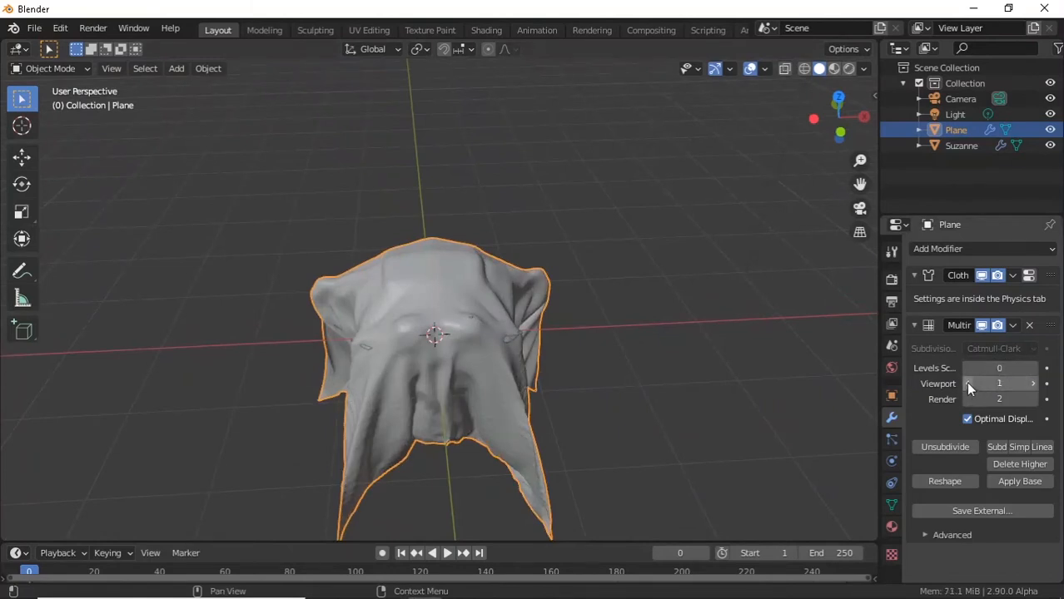
{"action": "left_click", "coordinate": [967, 384]}
{"action": "middle_click_drag", "start_coordinate": [864, 380], "coordinate": [503, 356]}
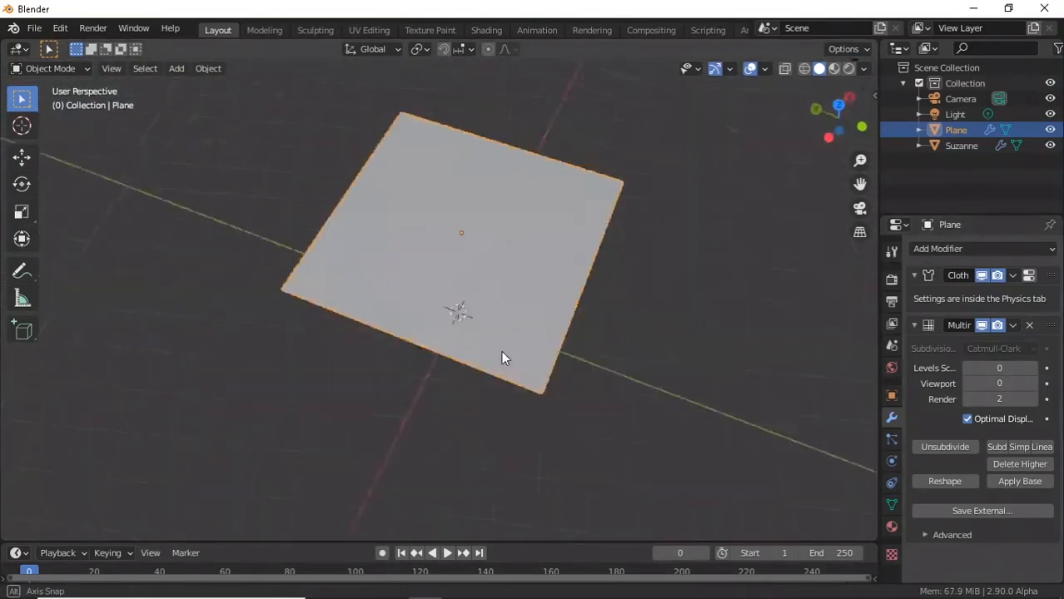
{"action": "scroll", "coordinate": [502, 357], "scroll_direction": "up", "scroll_amount": 3}
{"action": "left_click", "coordinate": [1034, 385]}
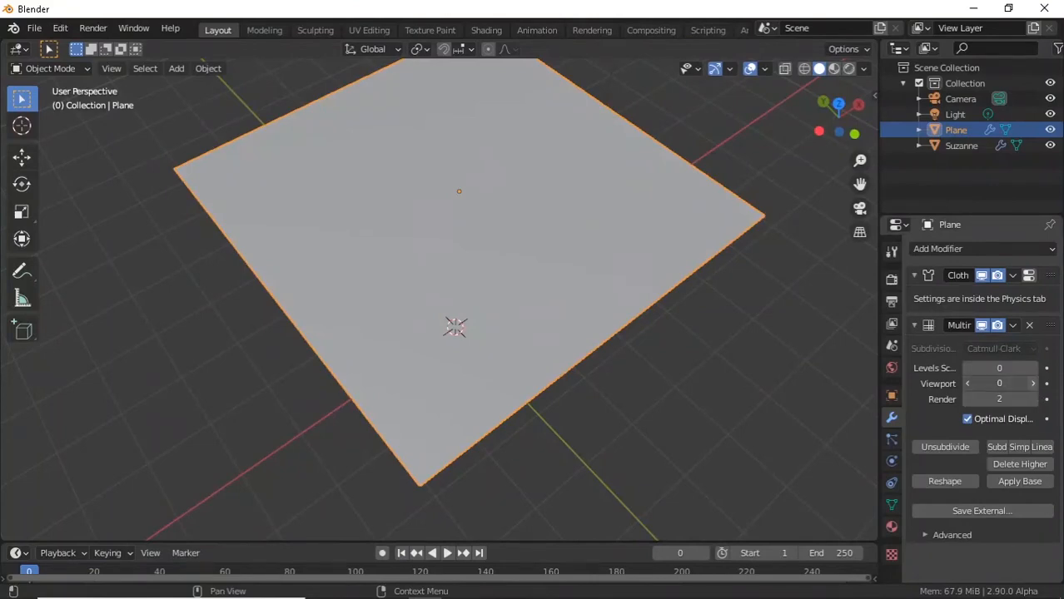
{"action": "left_click", "coordinate": [1033, 385]}
{"action": "left_click", "coordinate": [967, 385]}
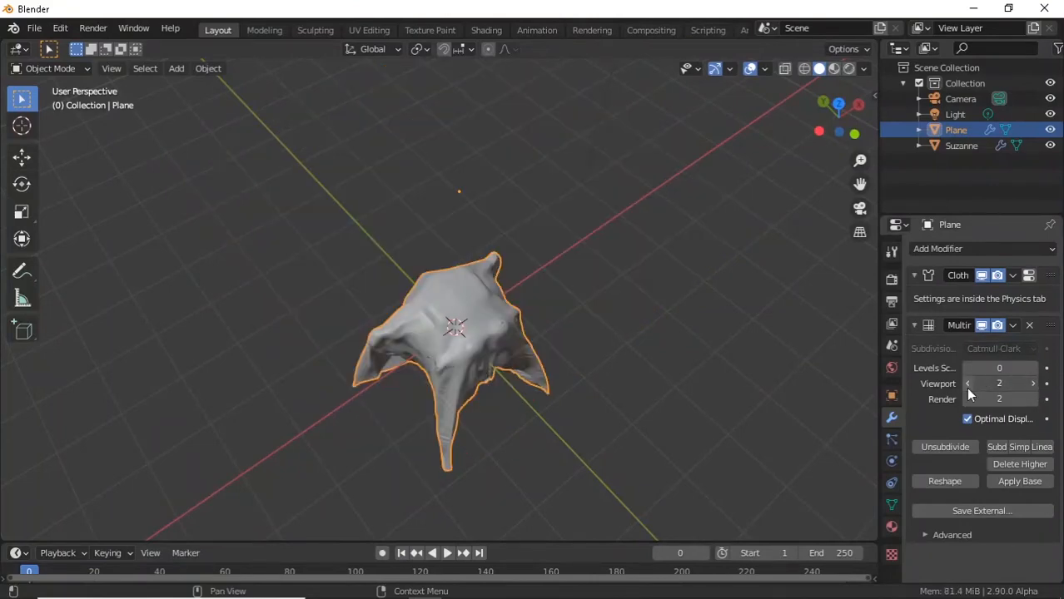
{"action": "left_click", "coordinate": [967, 387]}
Examine the flat plane's base mesh in Edit Mode, both close up and from farther away
{"action": "scroll", "coordinate": [500, 318], "scroll_direction": "down", "scroll_amount": 2}
{"action": "key", "text": "Tab"}
{"action": "middle_click_drag", "start_coordinate": [422, 304], "coordinate": [494, 339]}
{"action": "scroll", "coordinate": [494, 338], "scroll_direction": "up", "scroll_amount": 4}
{"action": "scroll", "coordinate": [493, 338], "scroll_direction": "up", "scroll_amount": 2}
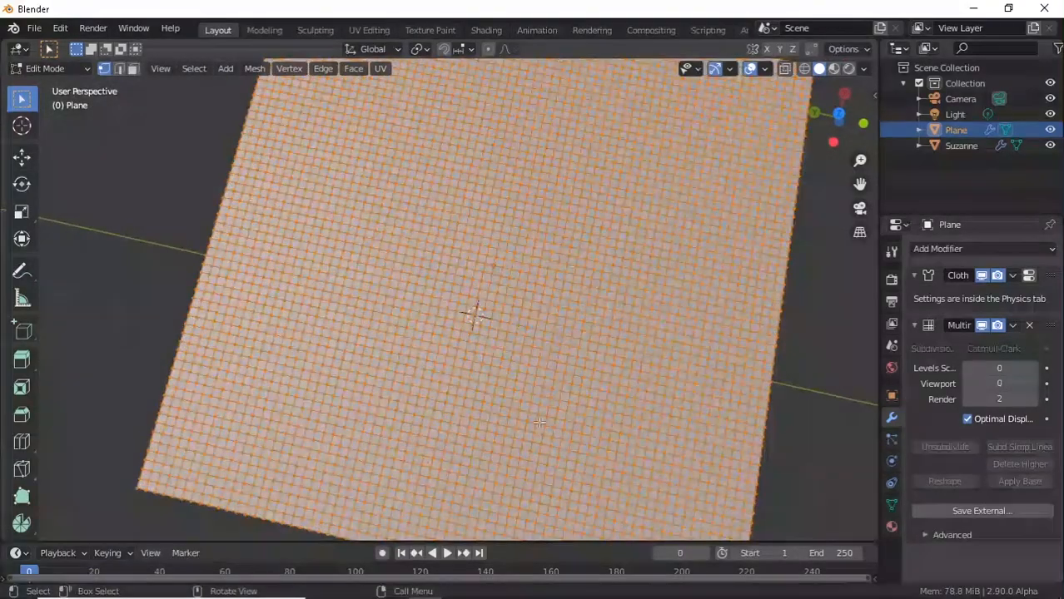
{"action": "scroll", "coordinate": [466, 480], "scroll_direction": "down", "scroll_amount": 3}
{"action": "middle_click_drag", "start_coordinate": [466, 481], "coordinate": [451, 333]}
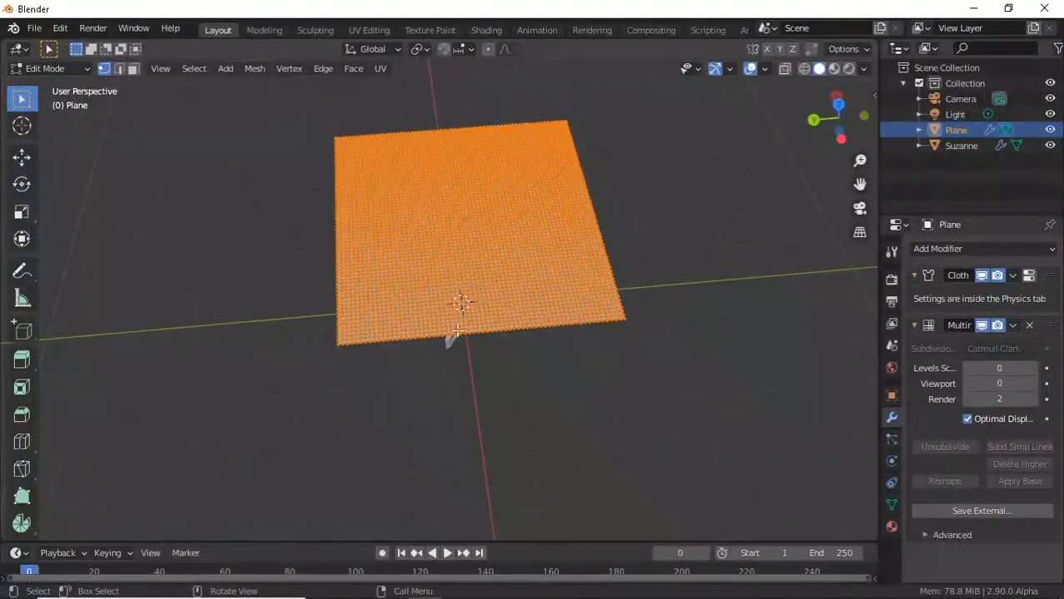
{"action": "scroll", "coordinate": [477, 330], "scroll_direction": "up", "scroll_amount": 4}
Extrude a single boundary edge of the plane outward into a narrow strip using edge selection
{"action": "left_click", "coordinate": [372, 389]}
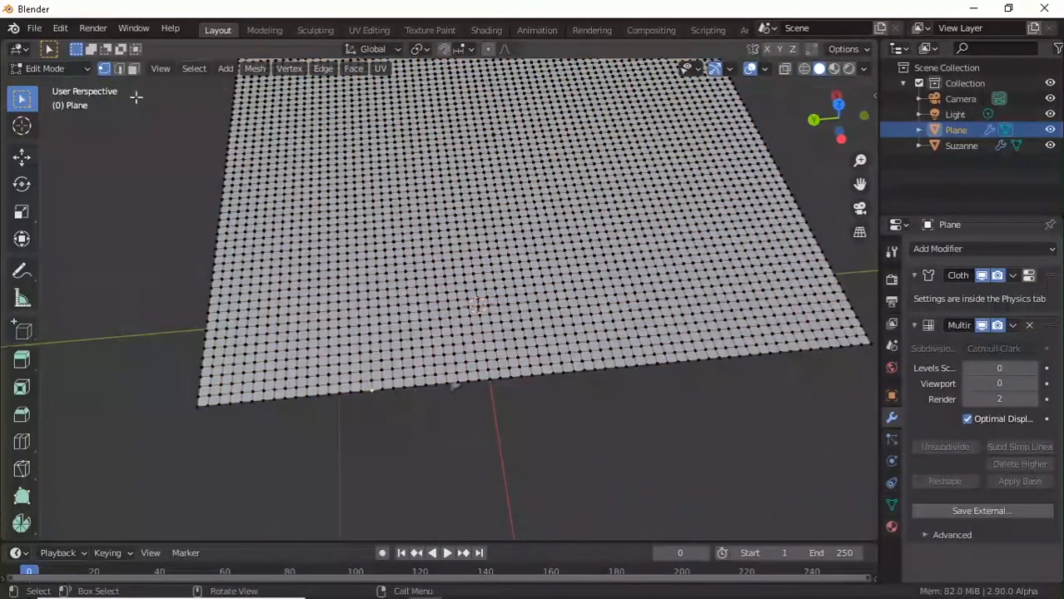
{"action": "left_click", "coordinate": [132, 68]}
{"action": "left_click", "coordinate": [401, 388]}
{"action": "middle_click_drag", "start_coordinate": [476, 416], "coordinate": [531, 431]}
{"action": "scroll", "coordinate": [532, 430], "scroll_direction": "up", "scroll_amount": 4}
{"action": "left_click", "coordinate": [119, 69]}
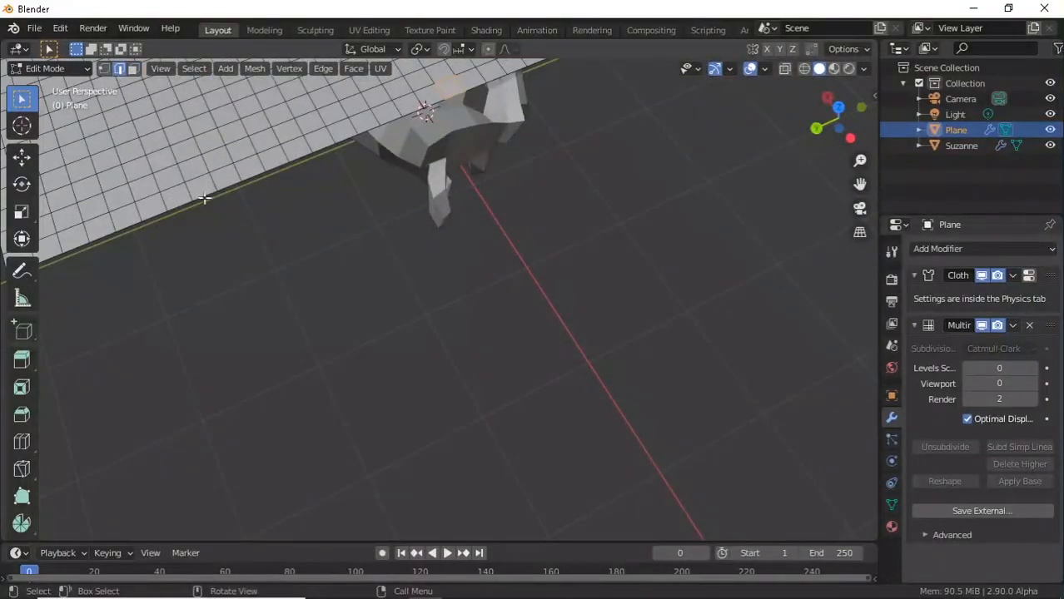
{"action": "left_click", "coordinate": [214, 196]}
{"action": "middle_click_drag", "start_coordinate": [222, 206], "coordinate": [255, 228]}
{"action": "key", "text": "e"}
{"action": "left_click", "coordinate": [321, 304]}
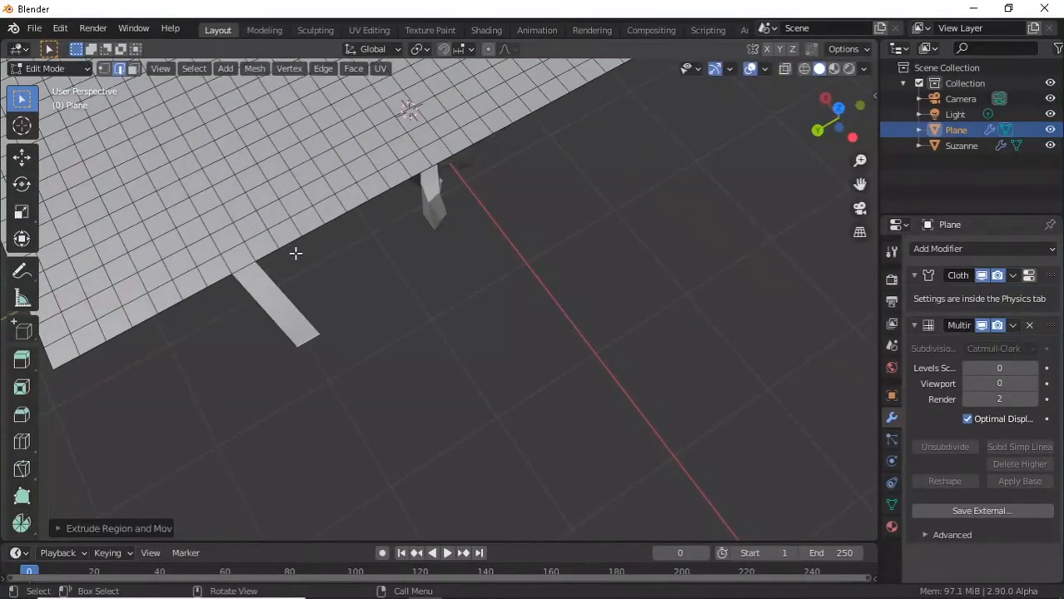
Extrude a second boundary edge near the first strip, redoing the extrusion to make it longer
{"action": "left_click", "coordinate": [298, 238]}
{"action": "key", "text": "e"}
{"action": "left_click", "coordinate": [340, 271]}
{"action": "key", "text": "ctrl+z"}
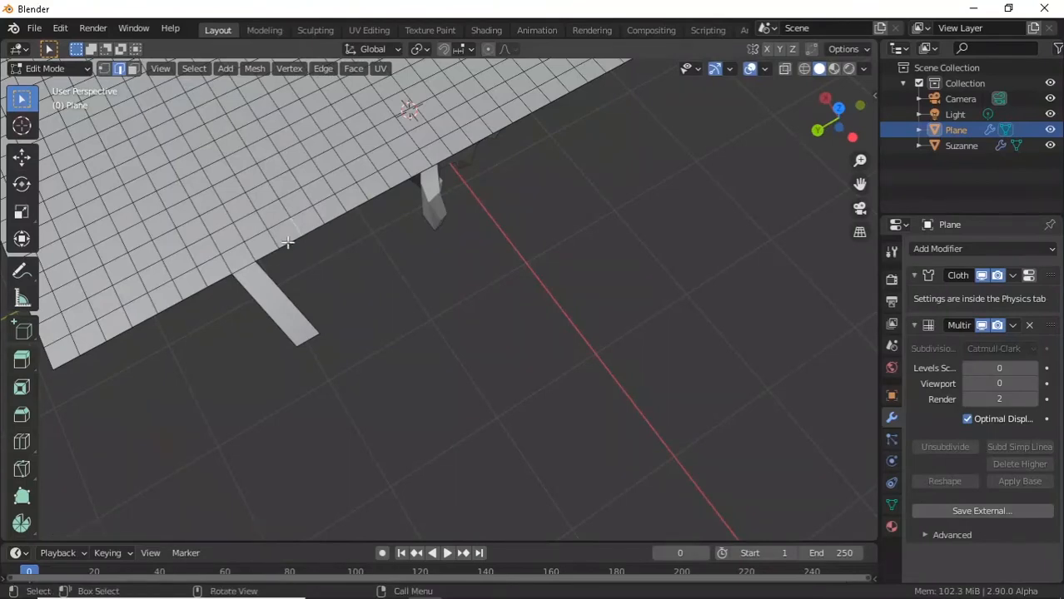
{"action": "key", "text": "e"}
{"action": "left_click", "coordinate": [404, 320]}
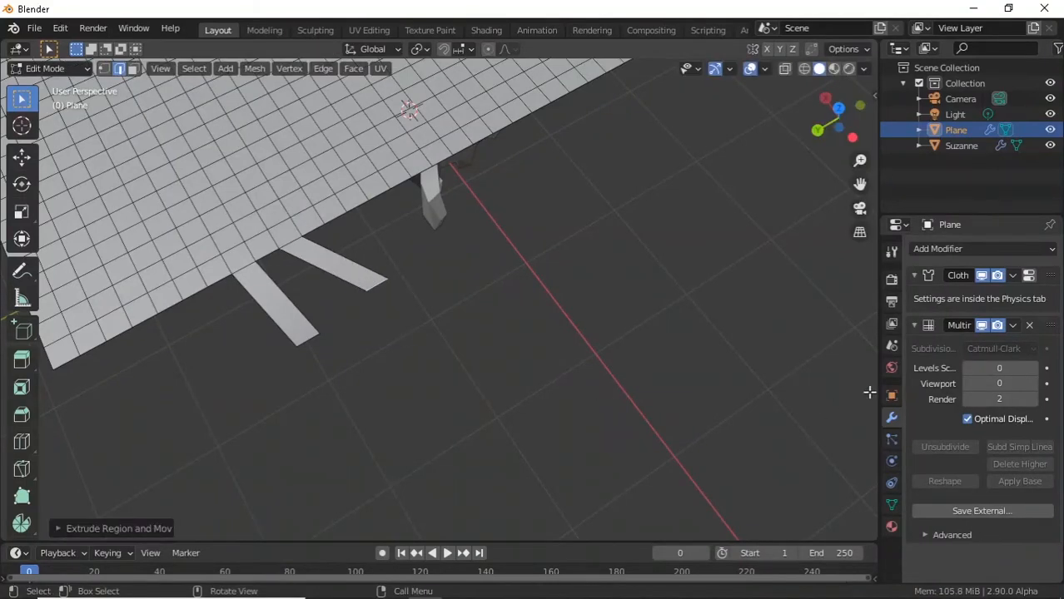
Set the Multiresolution viewport level to 2 and inspect the extruded plane's sculpted shape in Object Mode
{"action": "left_click", "coordinate": [1035, 384]}
{"action": "left_click", "coordinate": [1034, 385]}
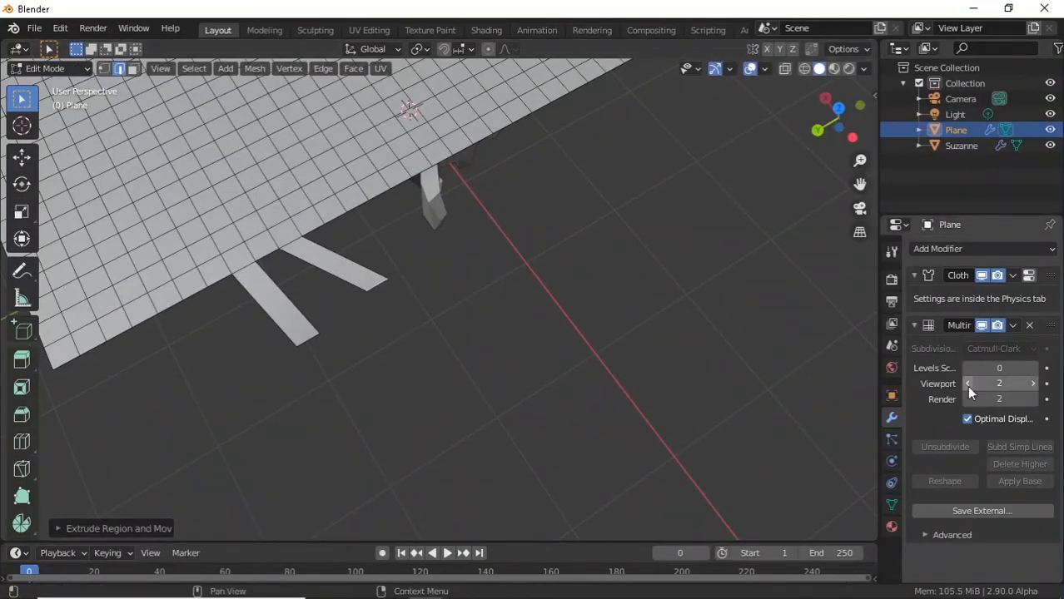
{"action": "scroll", "coordinate": [287, 288], "scroll_direction": "down", "scroll_amount": 7}
{"action": "key", "text": "Tab"}
{"action": "middle_click_drag", "start_coordinate": [326, 323], "coordinate": [347, 286]}
{"action": "scroll", "coordinate": [347, 287], "scroll_direction": "up", "scroll_amount": 3}
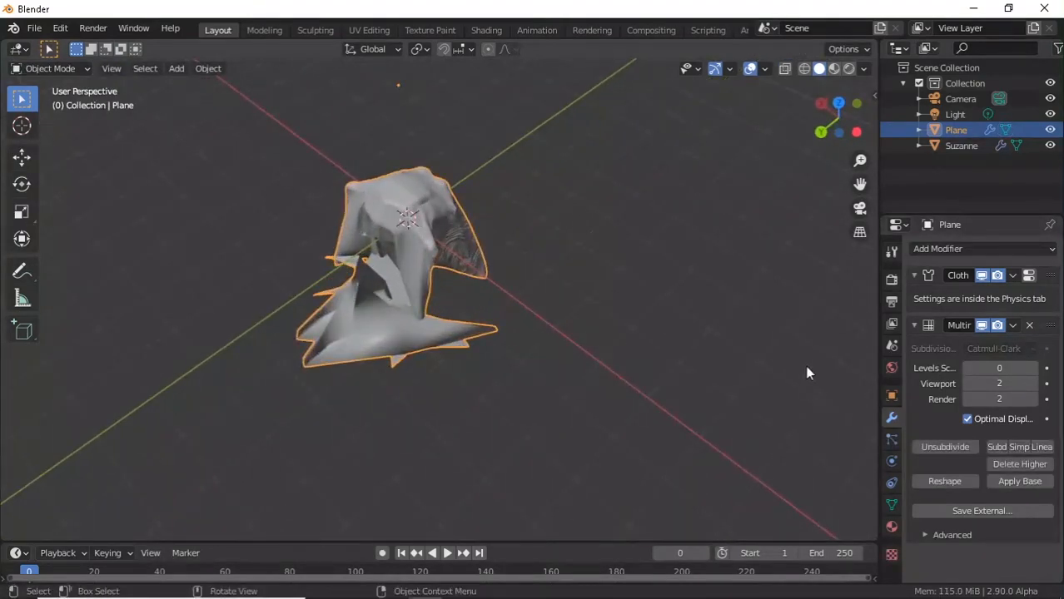
Undo the strip extrusions and the viewport level change, inspect the base mesh, and return to Object Mode
{"action": "key", "text": "Tab"}
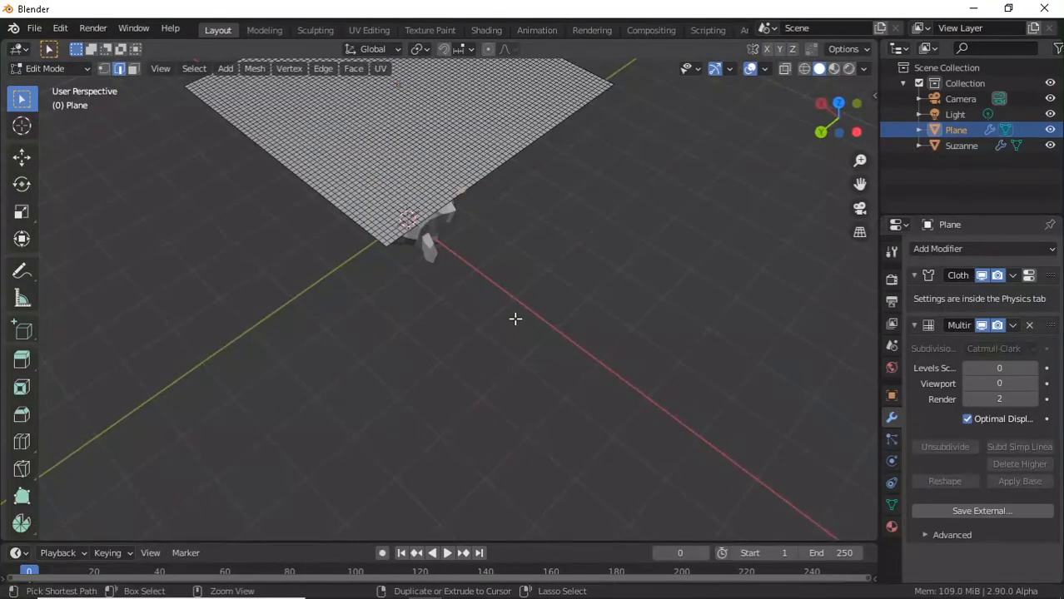
{"action": "key", "text": "Tab"}
{"action": "middle_click_drag", "start_coordinate": [499, 335], "coordinate": [486, 369]}
{"action": "key", "text": "Tab"}
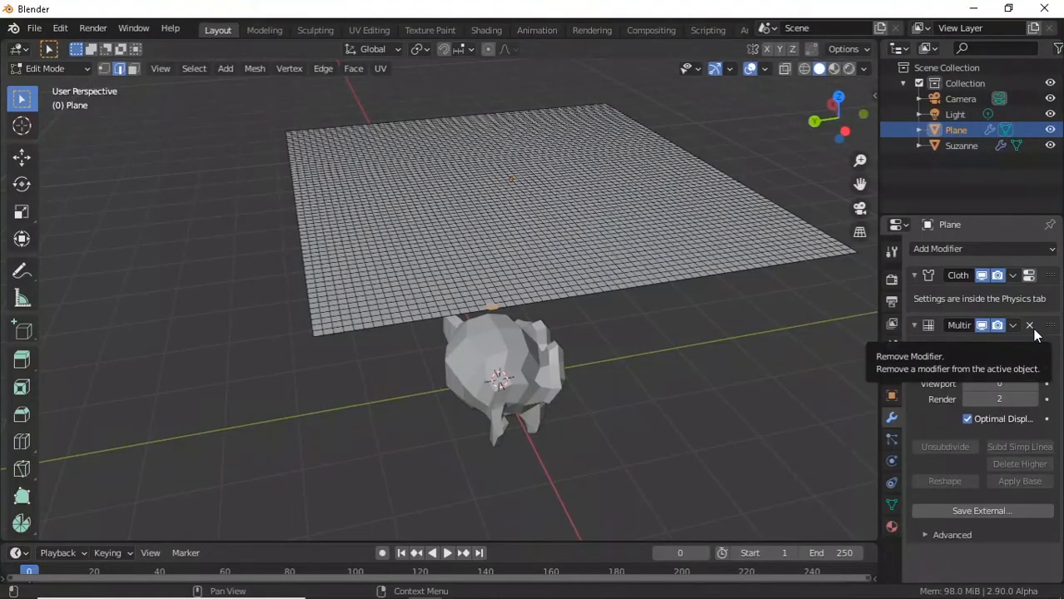
{"action": "middle_click_drag", "start_coordinate": [467, 304], "coordinate": [487, 321]}
{"action": "key", "text": "Tab"}
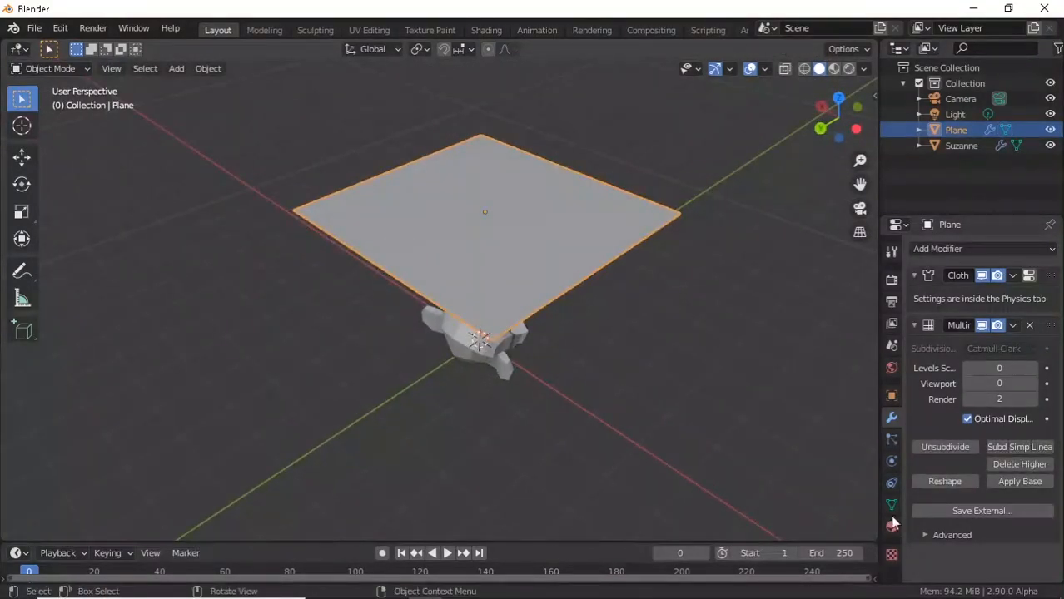
Preview the restored drape at Multiresolution viewport level 2 and set the level back to 0
{"action": "left_click", "coordinate": [1033, 384]}
{"action": "left_click", "coordinate": [1033, 384]}
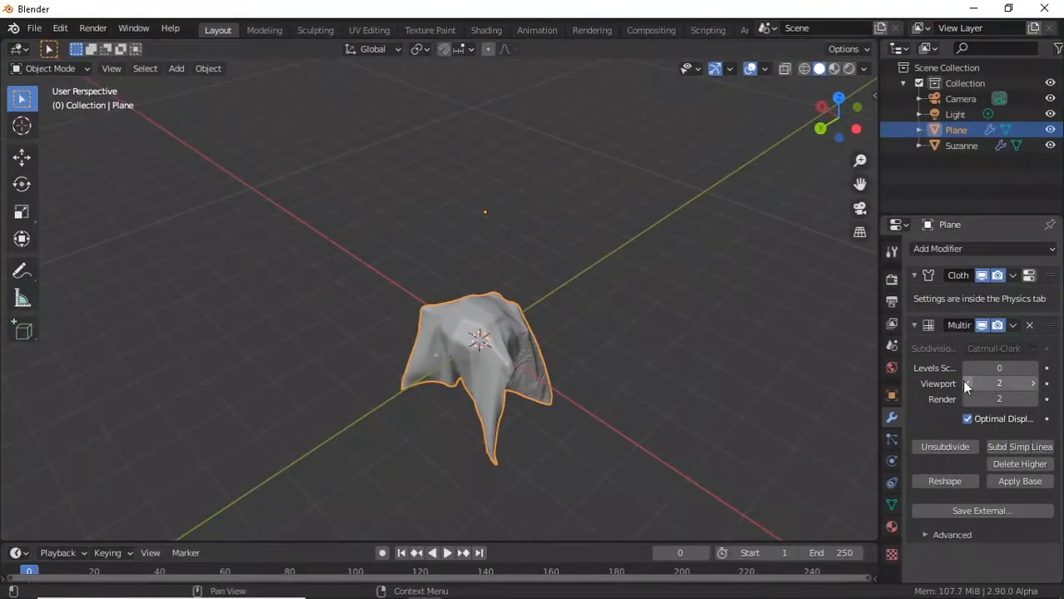
{"action": "left_click", "coordinate": [966, 384]}
{"action": "left_click", "coordinate": [967, 383]}
{"action": "middle_click_drag", "start_coordinate": [522, 308], "coordinate": [475, 304]}
UV unwrap the entire plane mesh in Edit Mode
{"action": "key", "text": "Tab"}
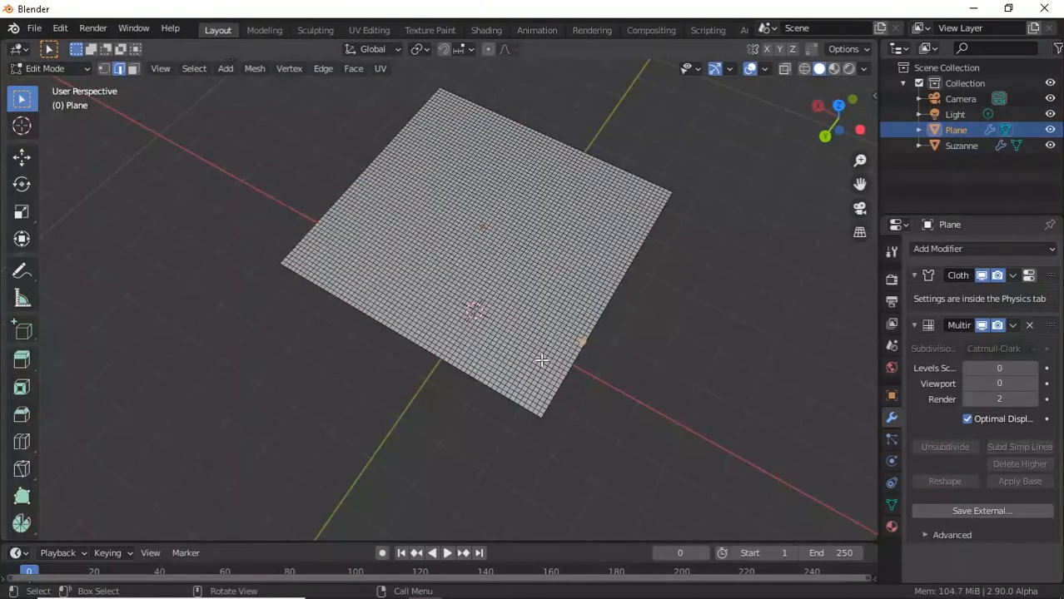
{"action": "key", "text": "a"}
{"action": "key", "text": "u"}
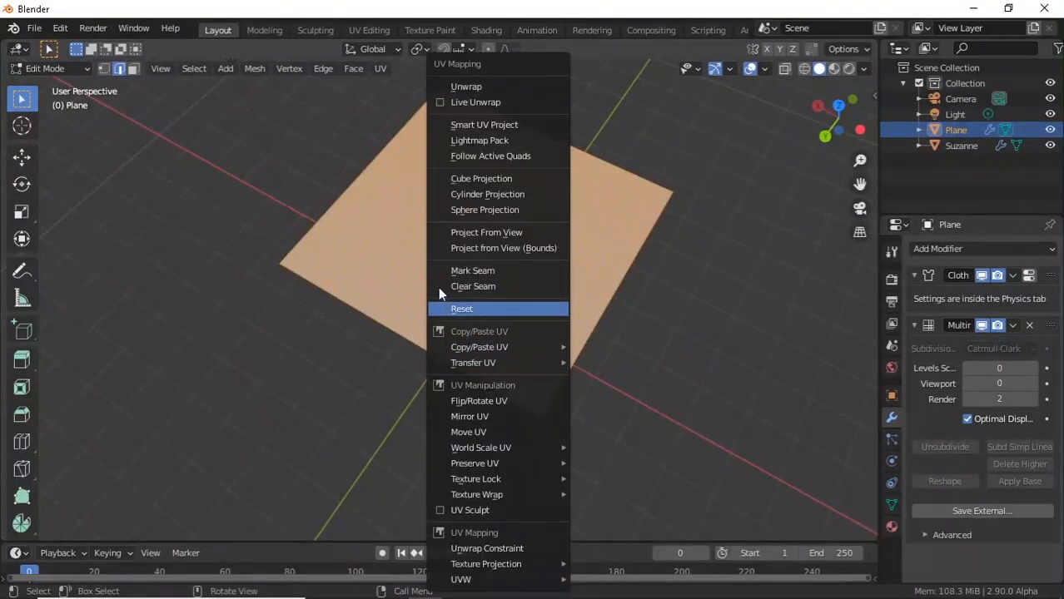
{"action": "left_click", "coordinate": [514, 88]}
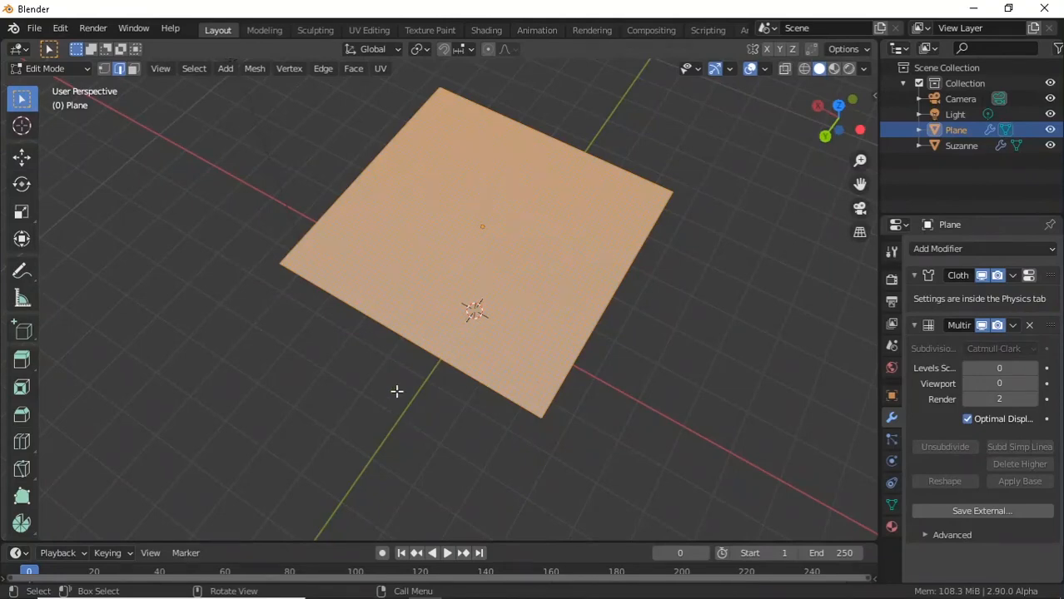
{"action": "key", "text": "KP_7"}
{"action": "middle_click_drag", "start_coordinate": [396, 389], "coordinate": [441, 313]}
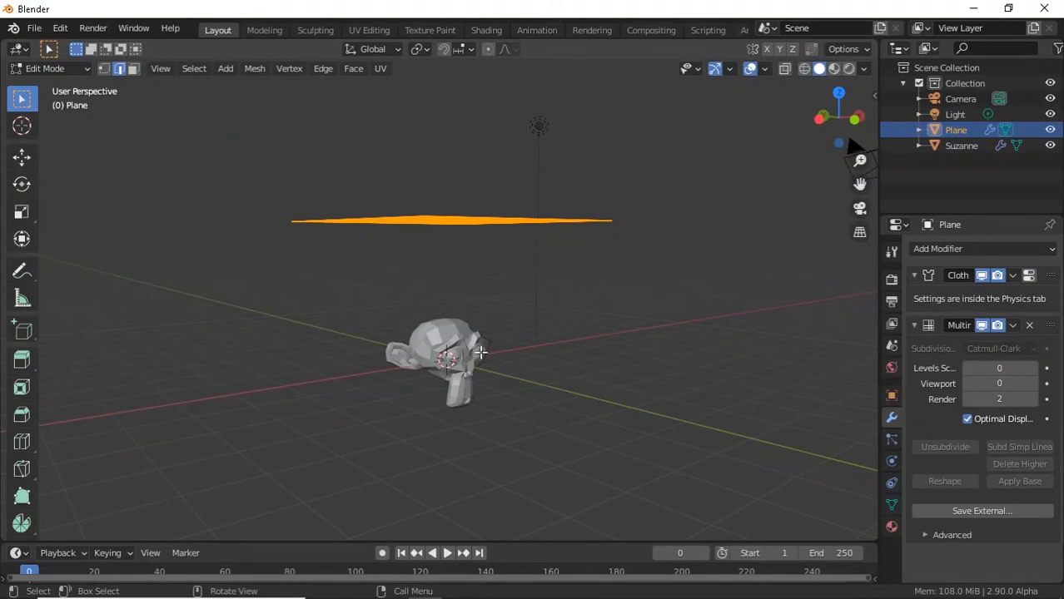
Look through the plane's Cloth modifier, physics, constraint and mesh data properties
{"action": "left_click", "coordinate": [914, 276]}
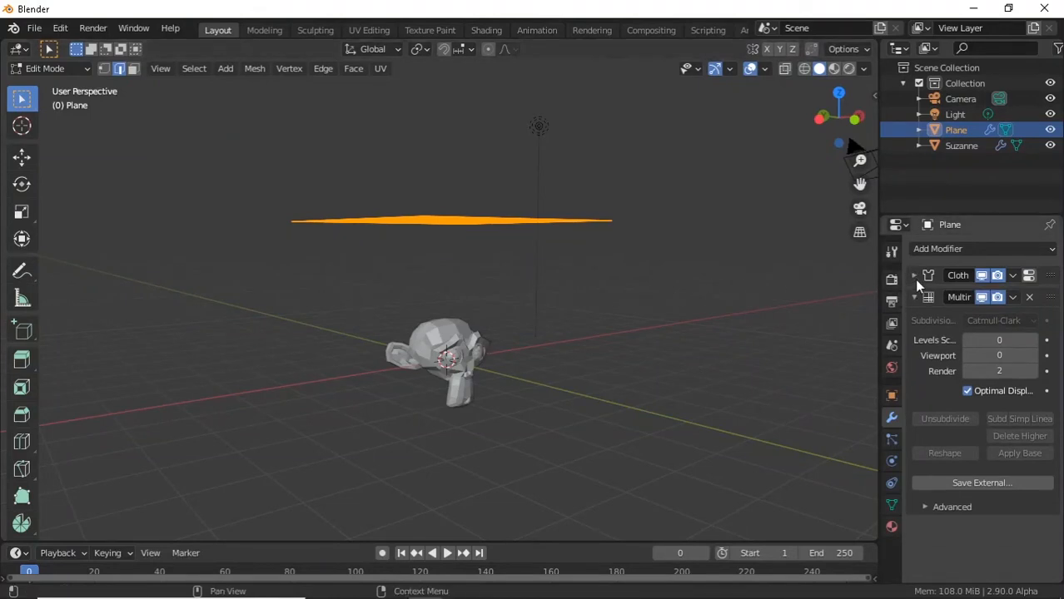
{"action": "left_click", "coordinate": [914, 276]}
{"action": "left_click", "coordinate": [895, 440]}
{"action": "left_click", "coordinate": [892, 460]}
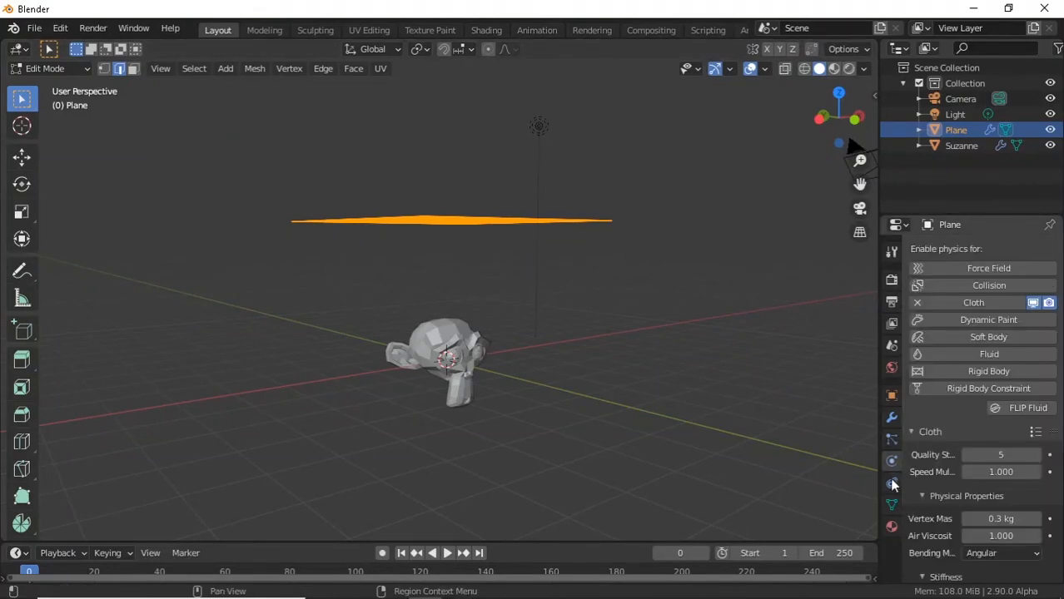
{"action": "left_click", "coordinate": [892, 482]}
{"action": "left_click", "coordinate": [891, 505]}
{"action": "left_click", "coordinate": [891, 418]}
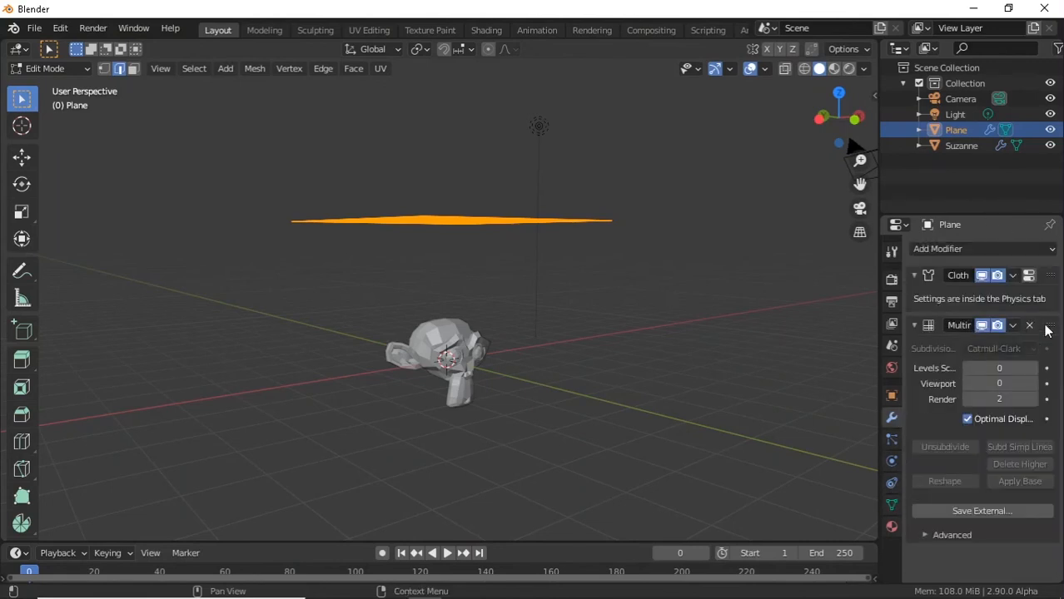
Move the Multiresolution modifier above the Cloth modifier and check the plane's cloth physics settings
{"action": "left_click_drag", "start_coordinate": [1048, 326], "coordinate": [1043, 267]}
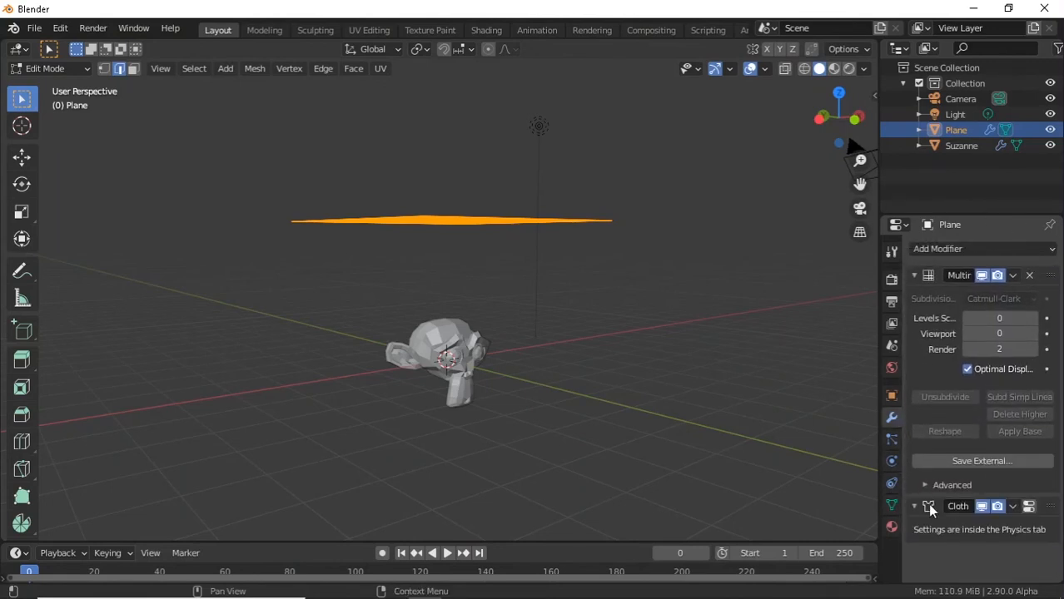
{"action": "left_click", "coordinate": [892, 460]}
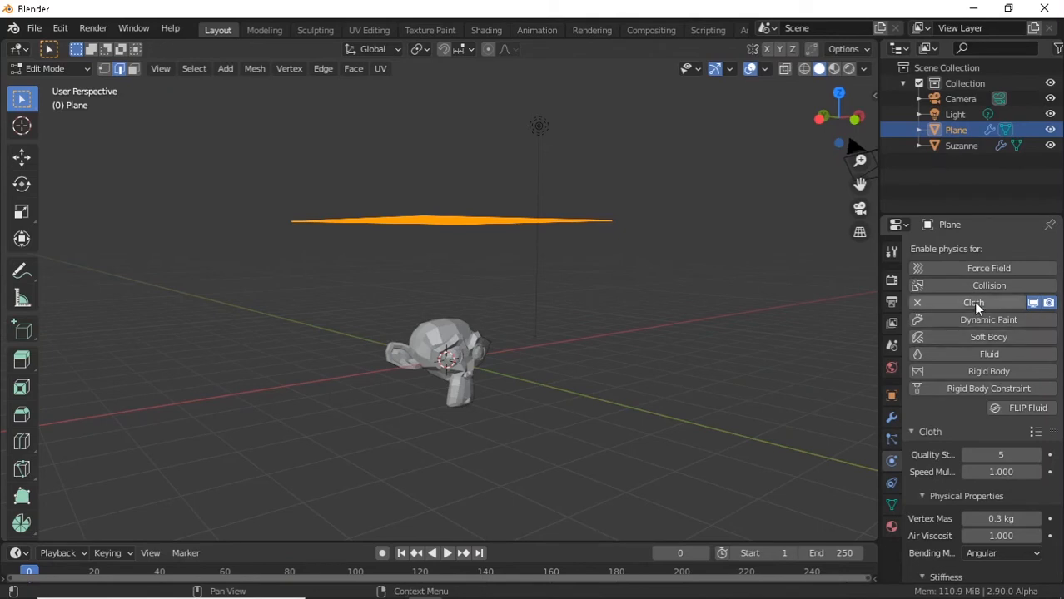
{"action": "left_click", "coordinate": [892, 421]}
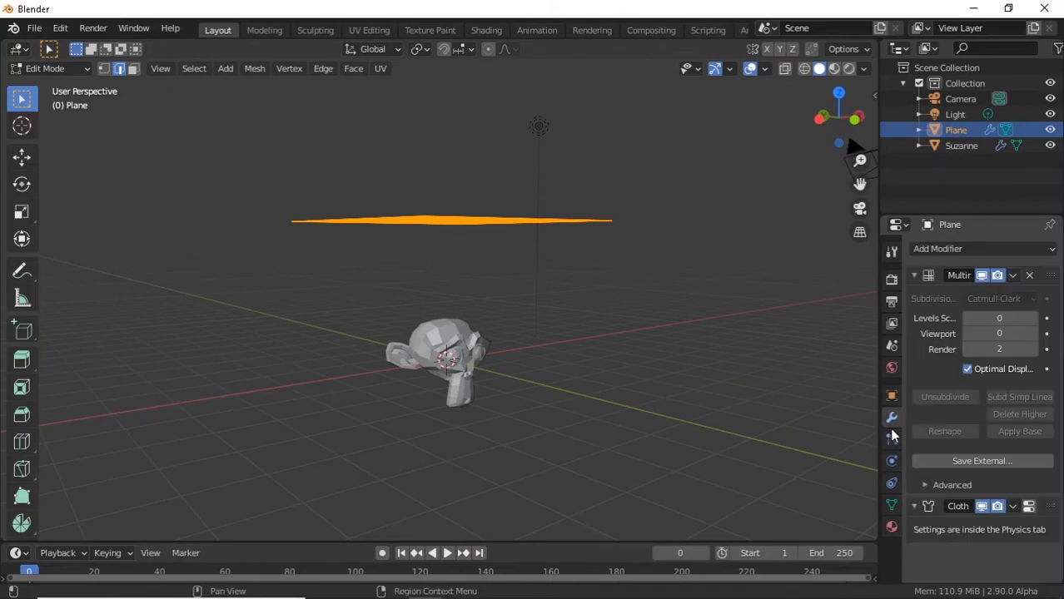
Apply the plane's Cloth modifier in Object Mode
{"action": "left_click", "coordinate": [1012, 506]}
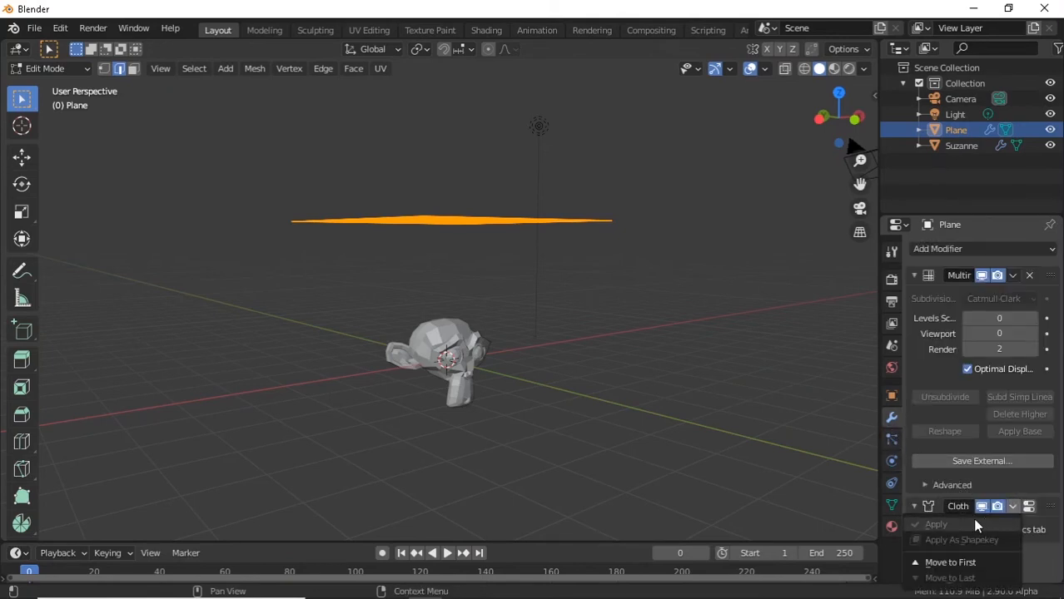
{"action": "key", "text": "Tab"}
{"action": "left_click", "coordinate": [1012, 506]}
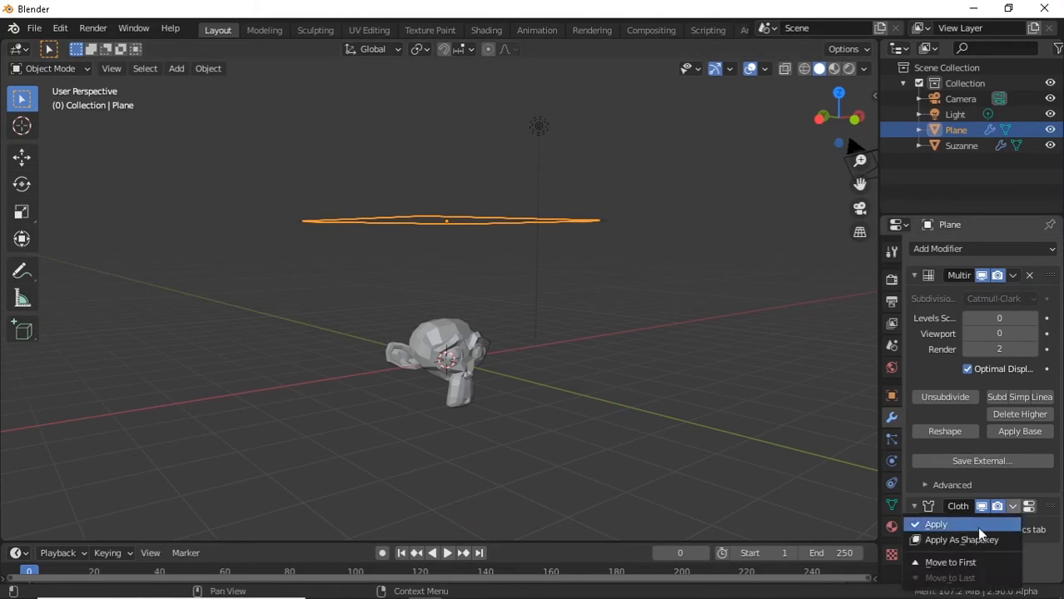
{"action": "left_click", "coordinate": [977, 525]}
Set the Multiresolution viewport level to 2 and inspect the draped cloth from several angles
{"action": "middle_click_drag", "start_coordinate": [169, 291], "coordinate": [334, 315]}
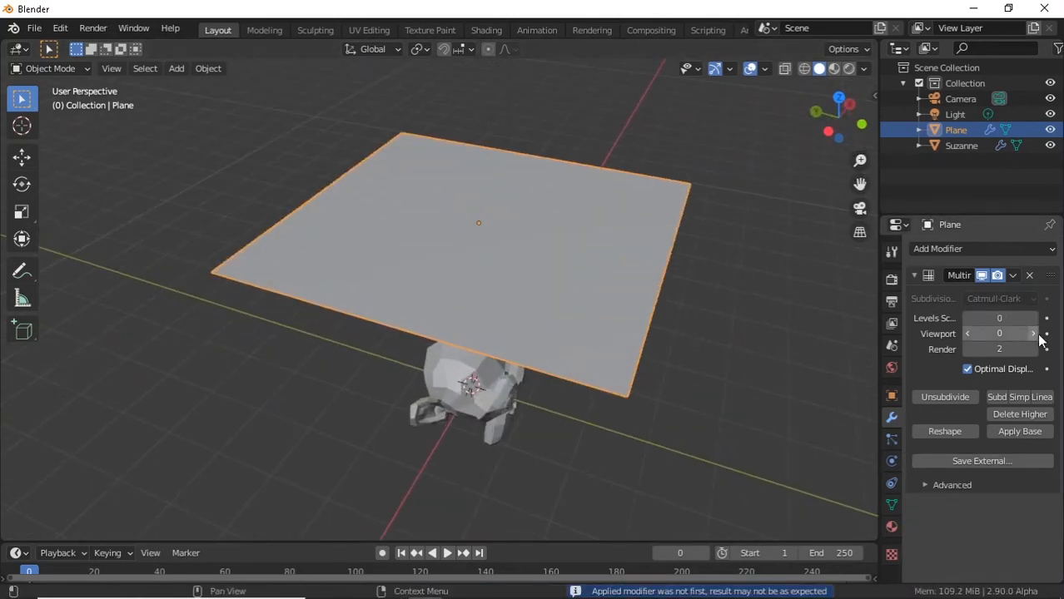
{"action": "left_click", "coordinate": [1038, 334]}
{"action": "left_click", "coordinate": [1038, 333]}
{"action": "middle_click_drag", "start_coordinate": [587, 398], "coordinate": [605, 439]}
{"action": "scroll", "coordinate": [180, 384], "scroll_direction": "down", "scroll_amount": 6}
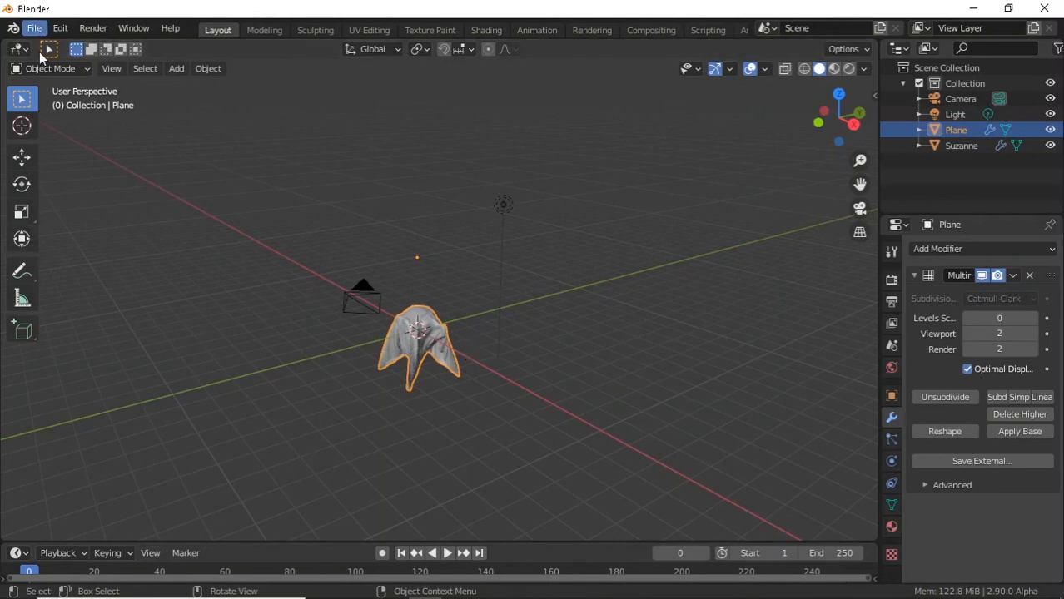
{"action": "middle_click_drag", "start_coordinate": [368, 387], "coordinate": [539, 302]}
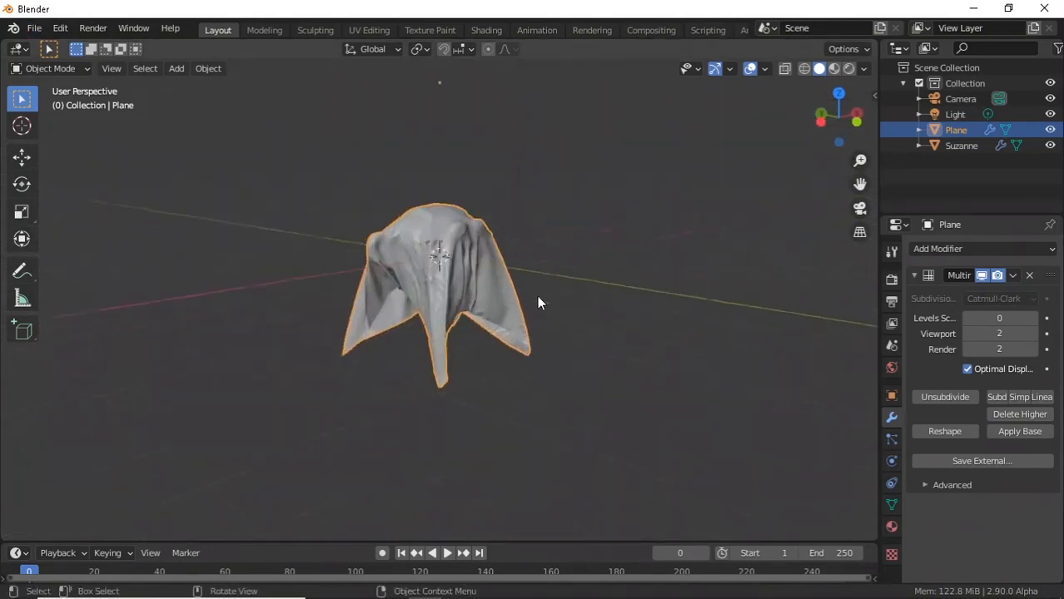
{"action": "scroll", "coordinate": [537, 302], "scroll_direction": "up", "scroll_amount": 4}
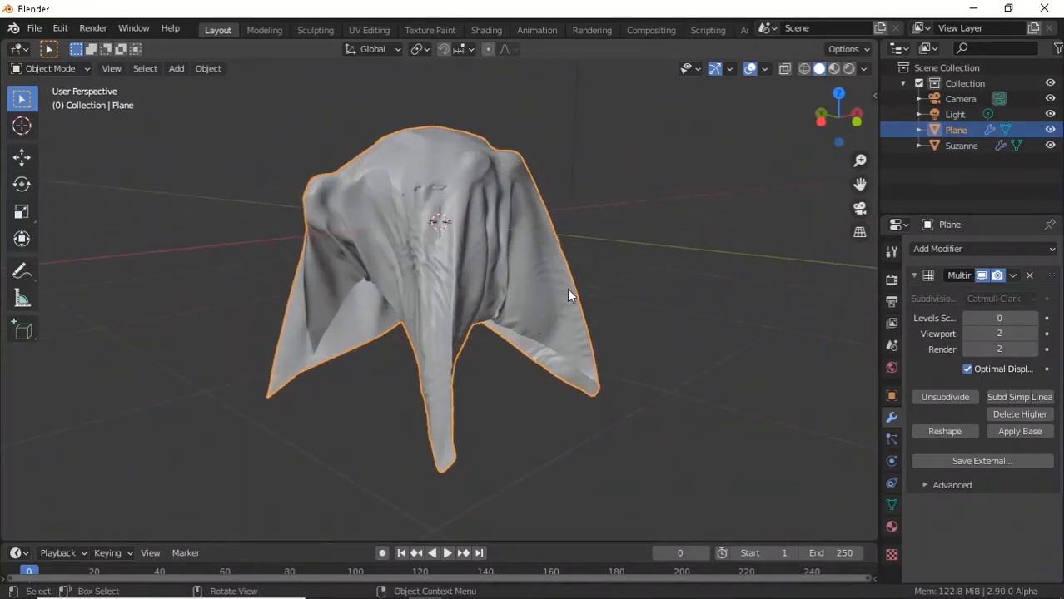